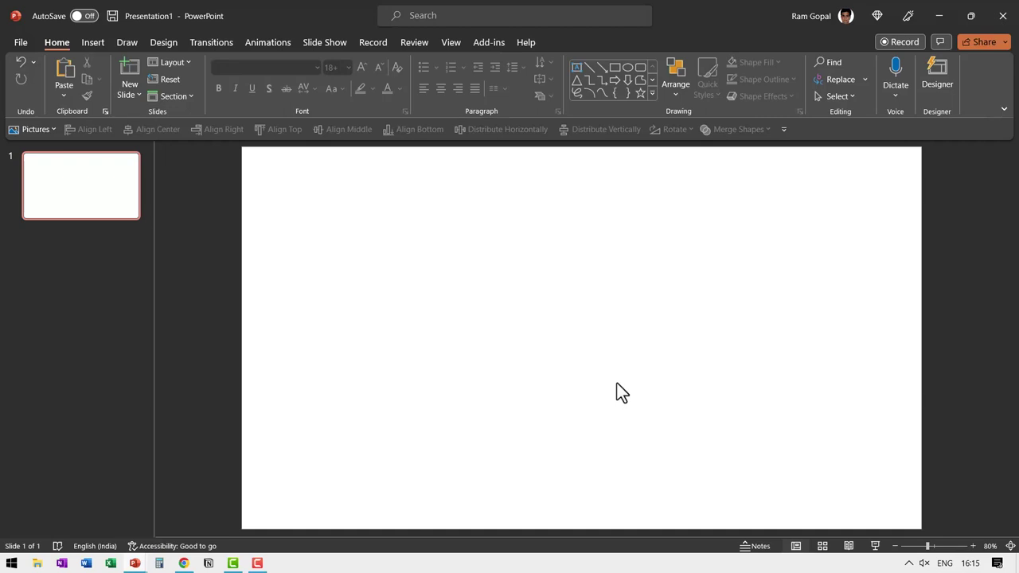
Insert a trapezoid, rotate it 90° right, and flatten it into a rectangle on the left.
left_click(651, 89)
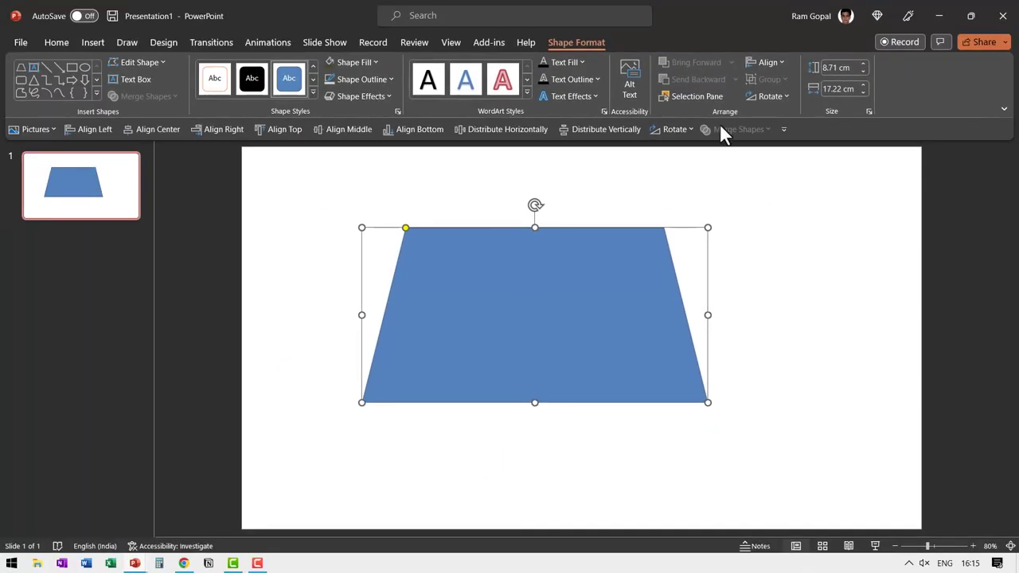
left_click(768, 102)
left_click(804, 117)
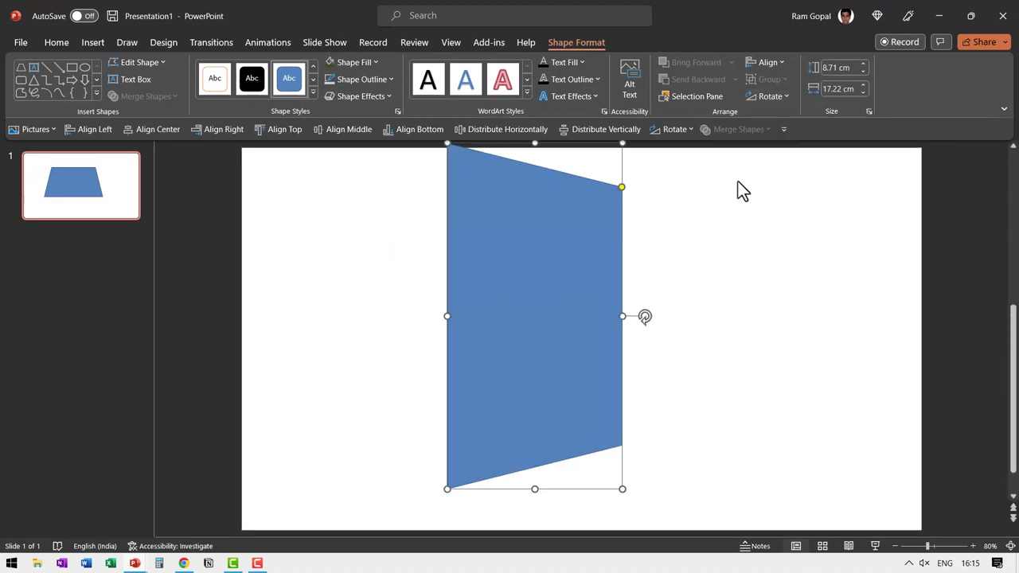
left_click_drag(573, 245, 424, 267)
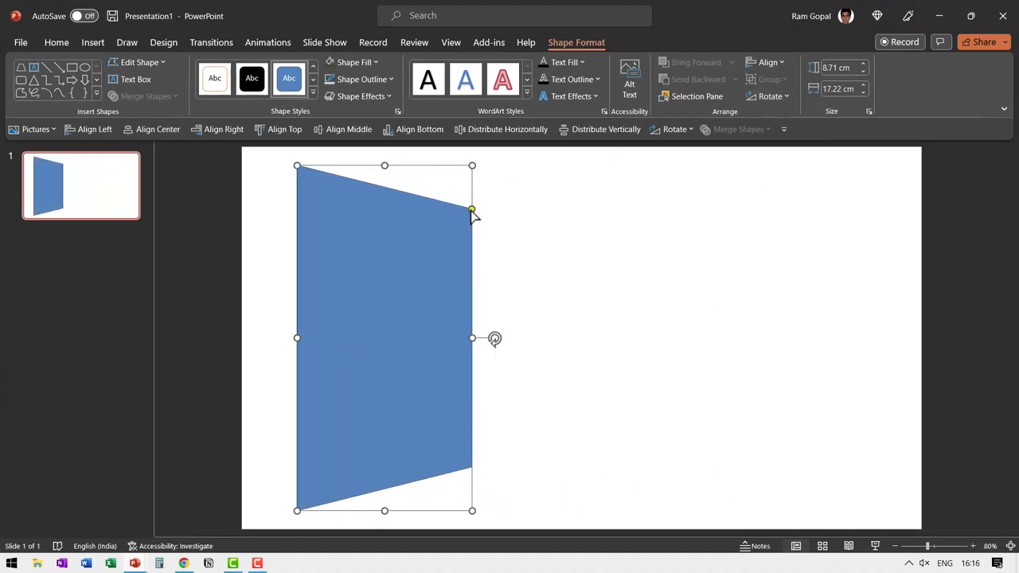
left_click_drag(472, 210, 473, 166)
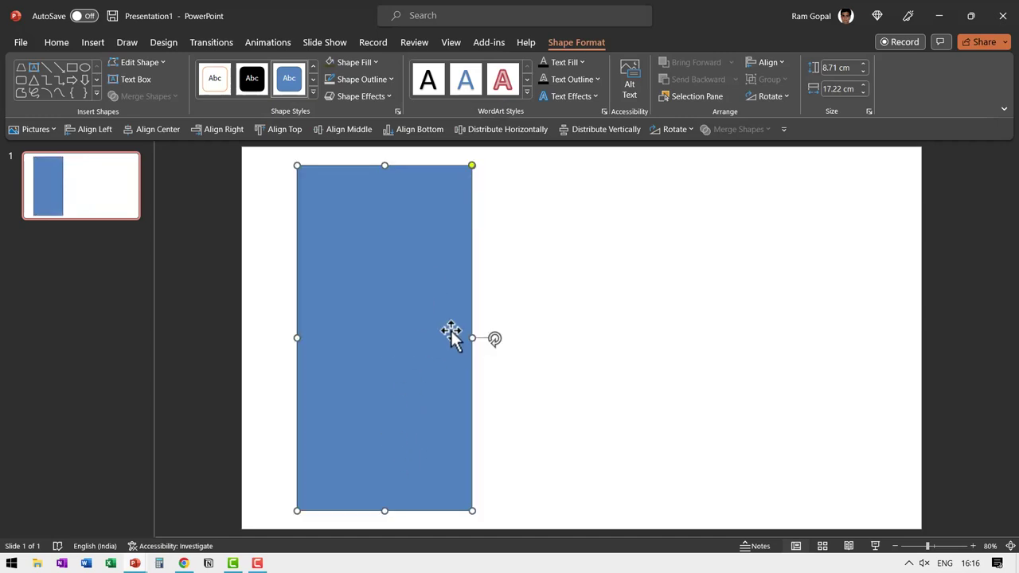
Set the rectangle's width to 11.7 cm and duplicate it onto the right half.
left_click_drag(473, 339, 512, 339)
left_click_drag(418, 431, 385, 423)
key("ctrl+z")
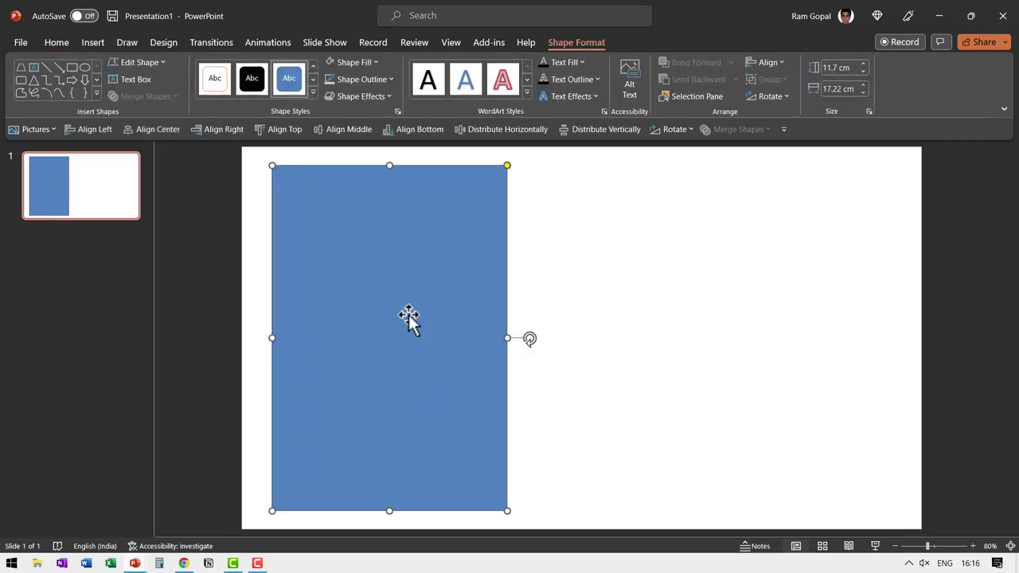
left_click_drag(403, 315, 725, 309)
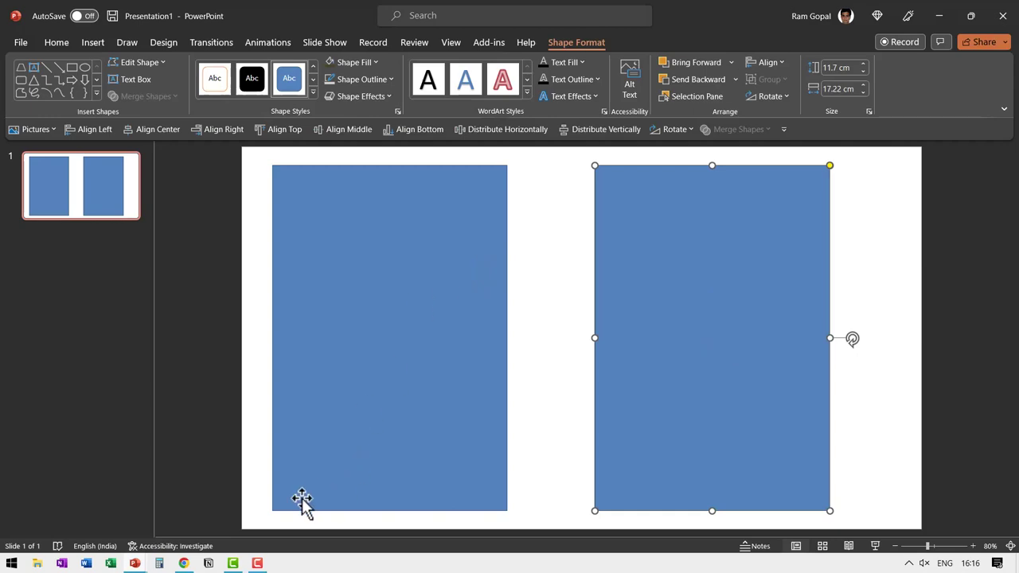
Copy the twilight landscape image from the Pixabay page in Chrome.
left_click(183, 563)
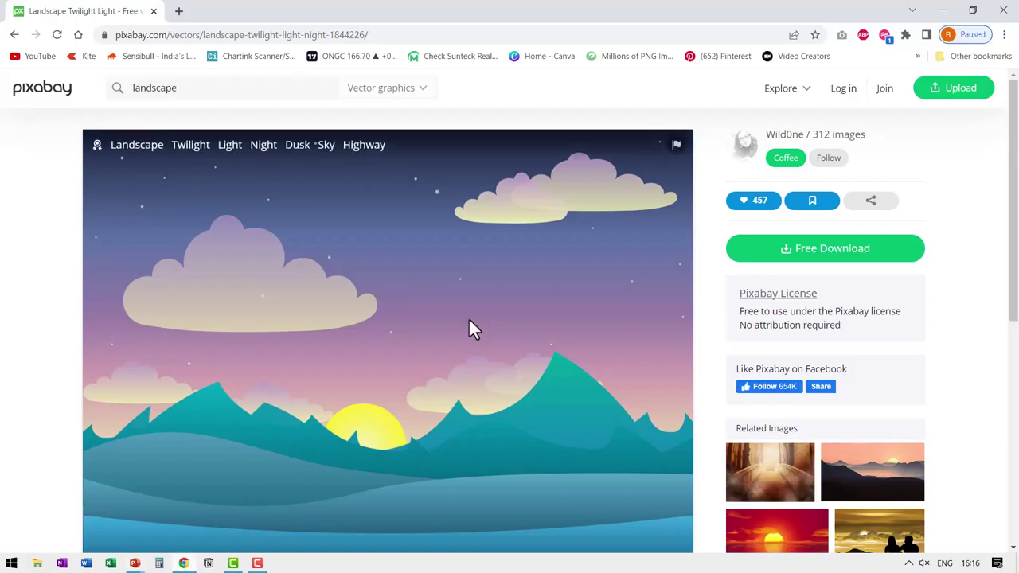
right_click(467, 281)
left_click(510, 321)
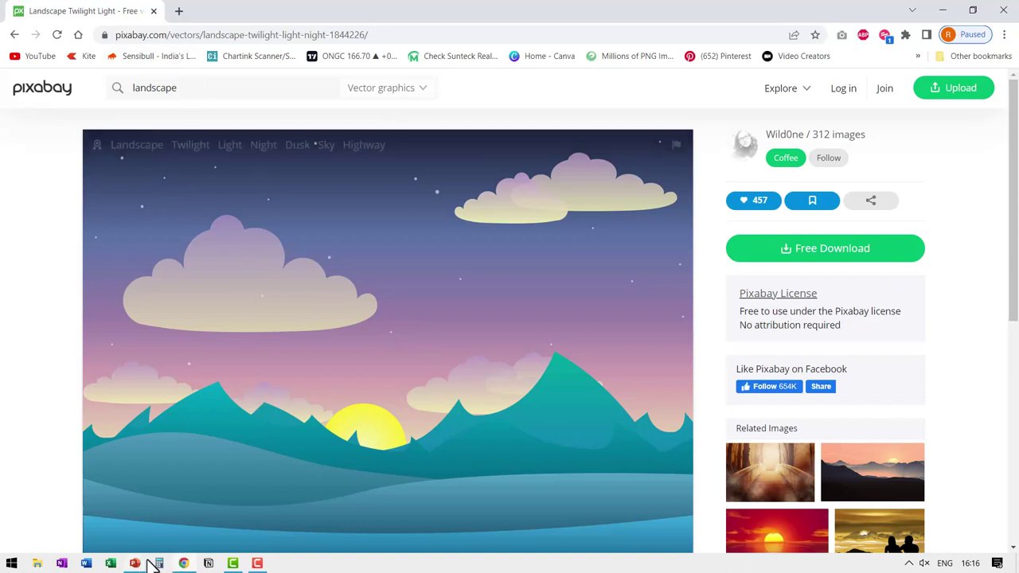
Paste the landscape picture onto the PowerPoint slide.
mouse_move(134, 562)
left_click(229, 535)
right_click(565, 247)
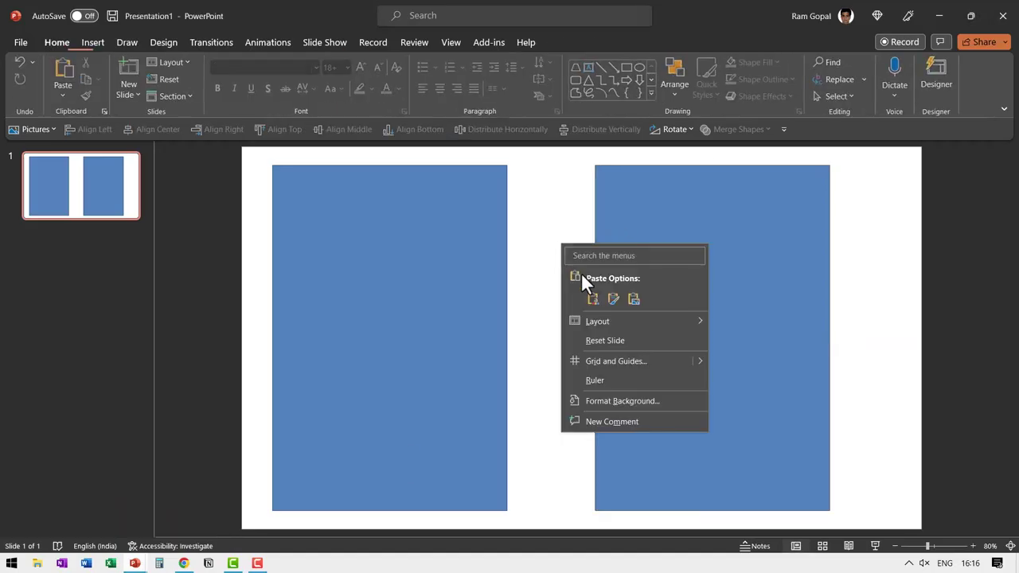
left_click(589, 301)
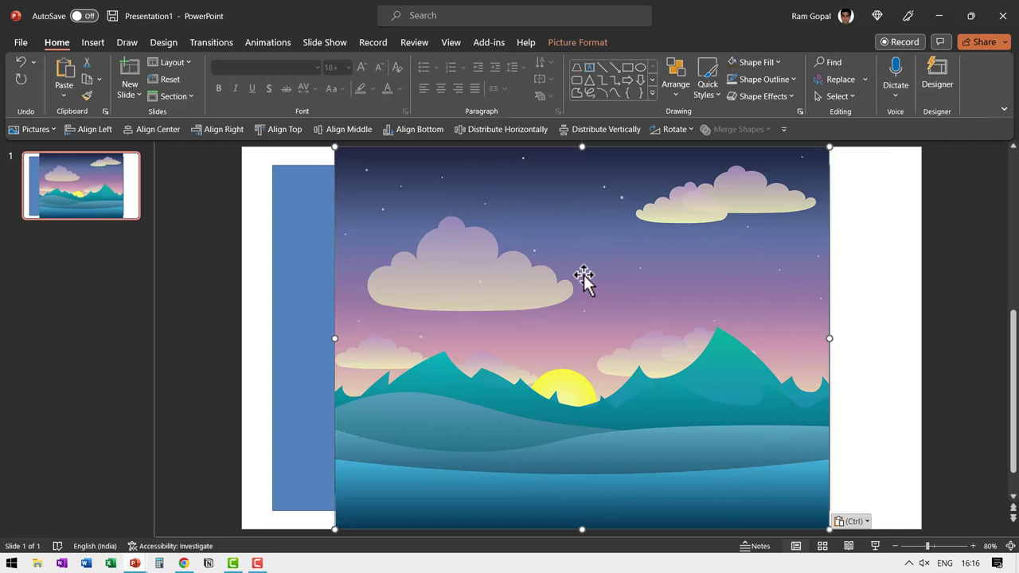
Align the picture over the right rectangle using temporary transparency, then select both.
left_click(556, 37)
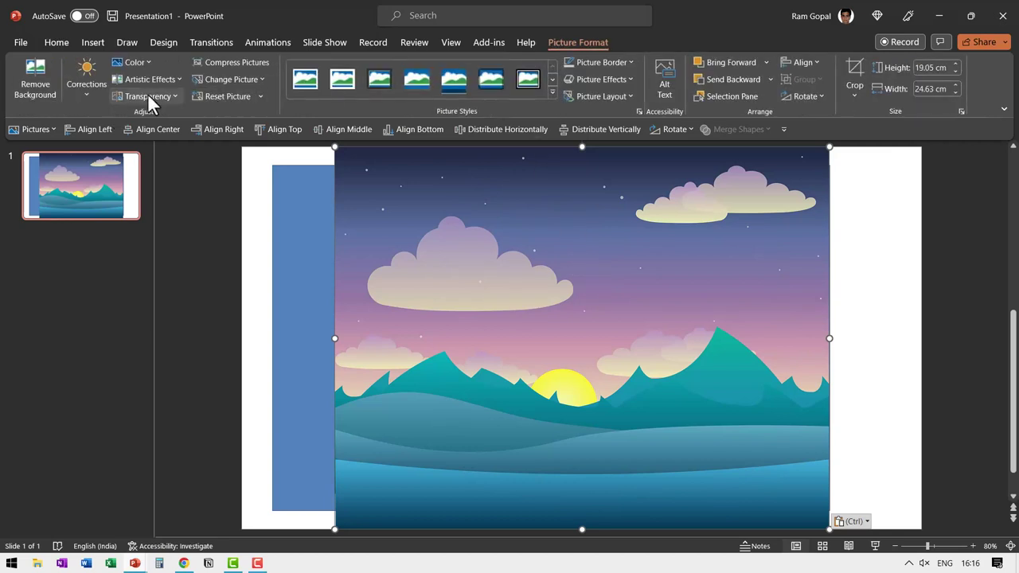
left_click(147, 93)
left_click(255, 126)
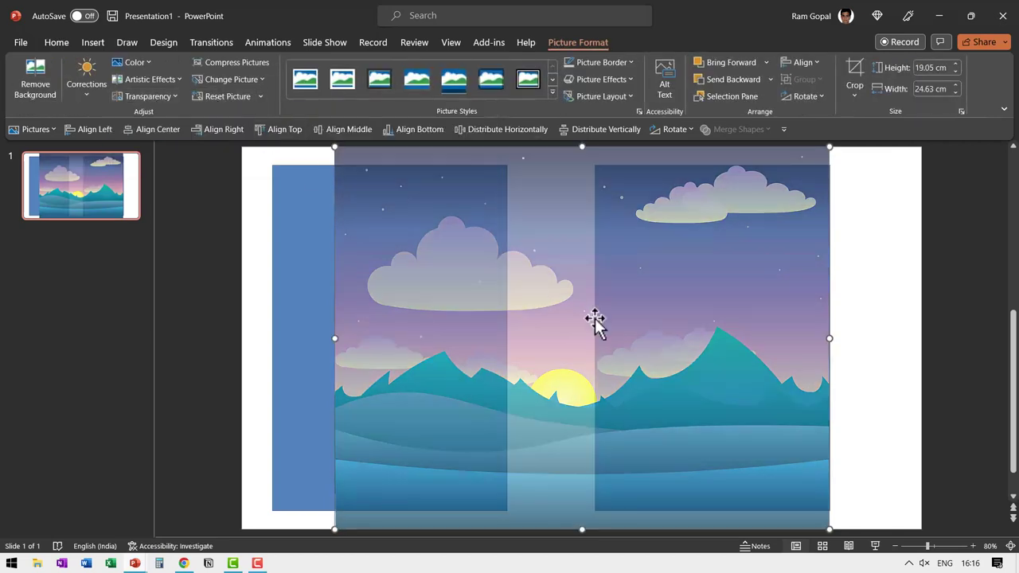
left_click_drag(545, 291, 671, 304)
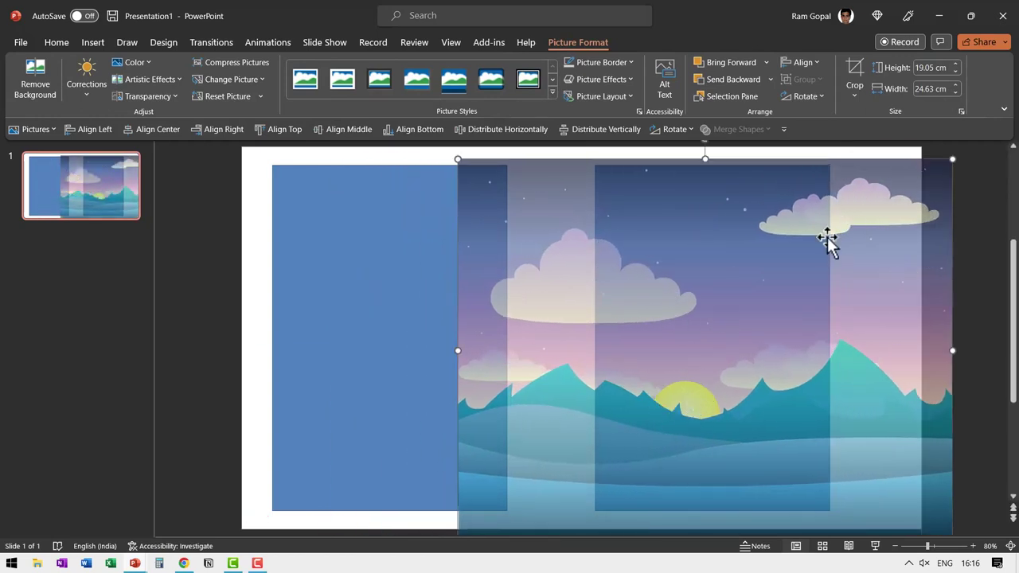
left_click(175, 94)
left_click(140, 123)
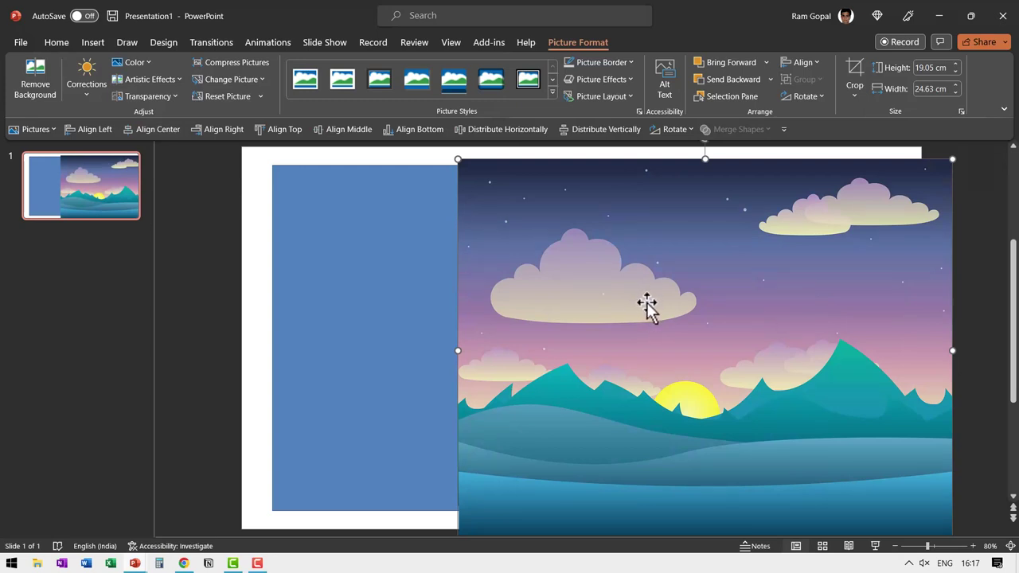
left_click_drag(986, 541, 498, 146)
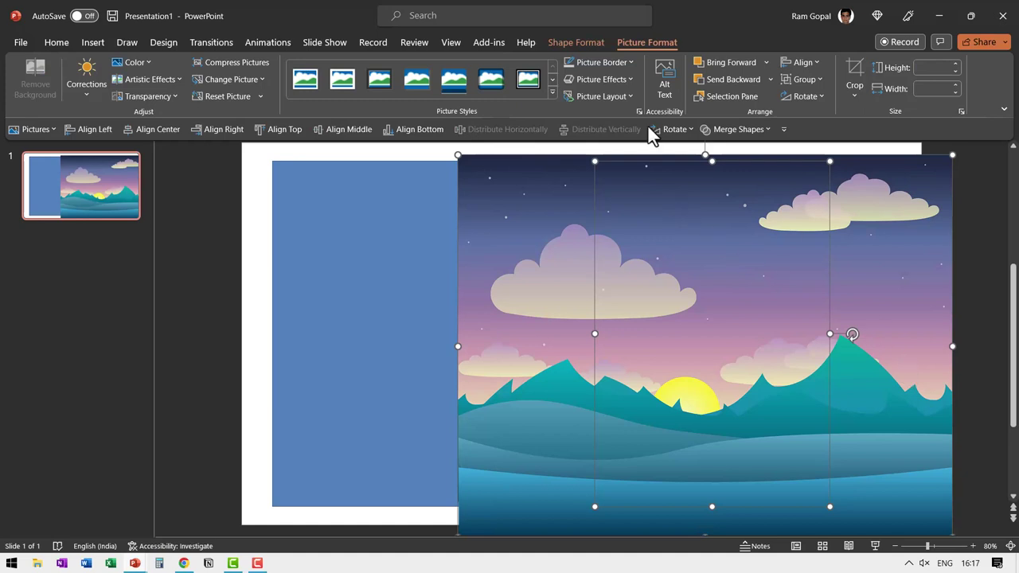
left_click(578, 41)
Intersect the picture with the right rectangle, then fill the left rectangle olive with no outline.
left_click(145, 94)
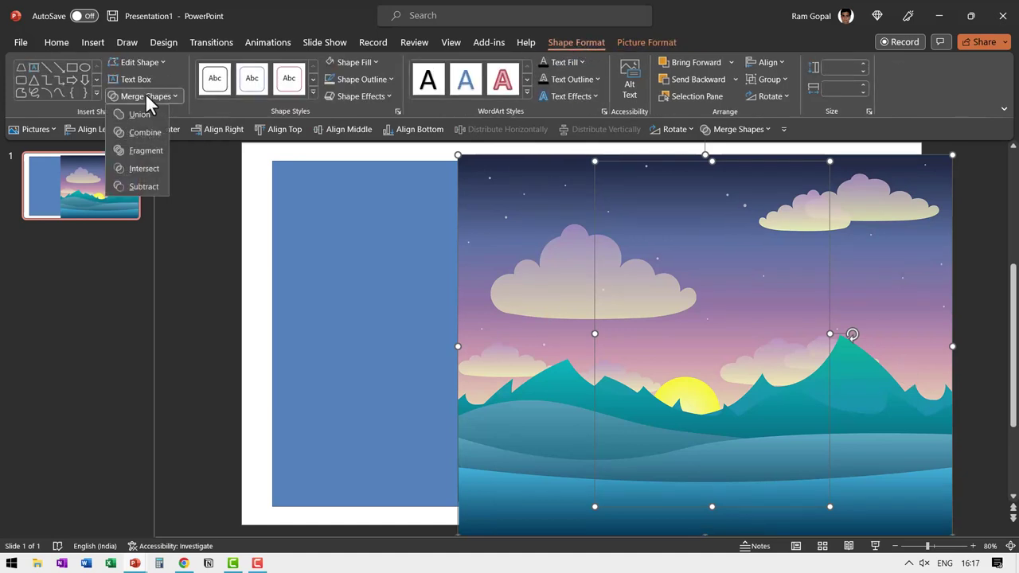
left_click(147, 169)
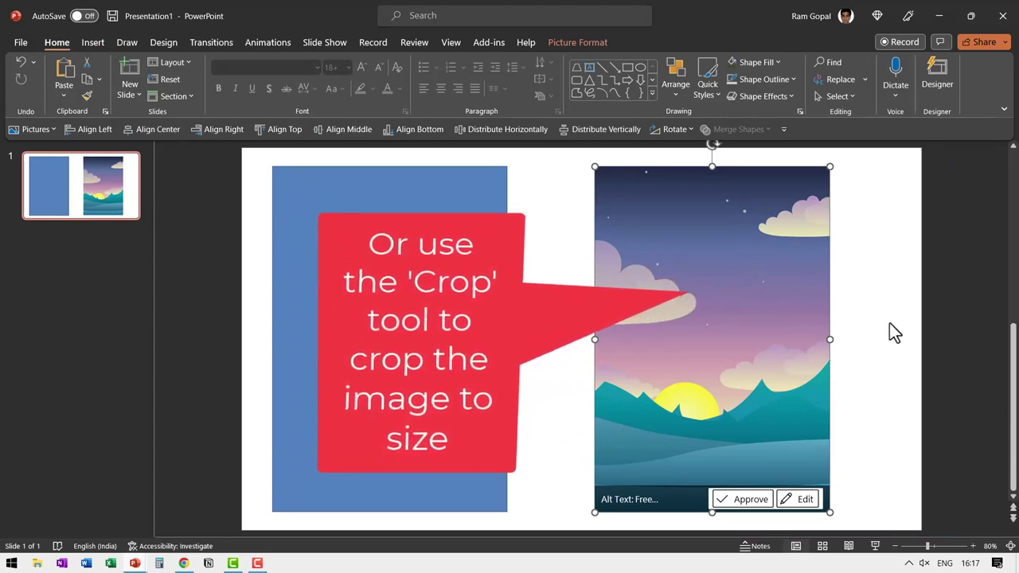
left_click(459, 284)
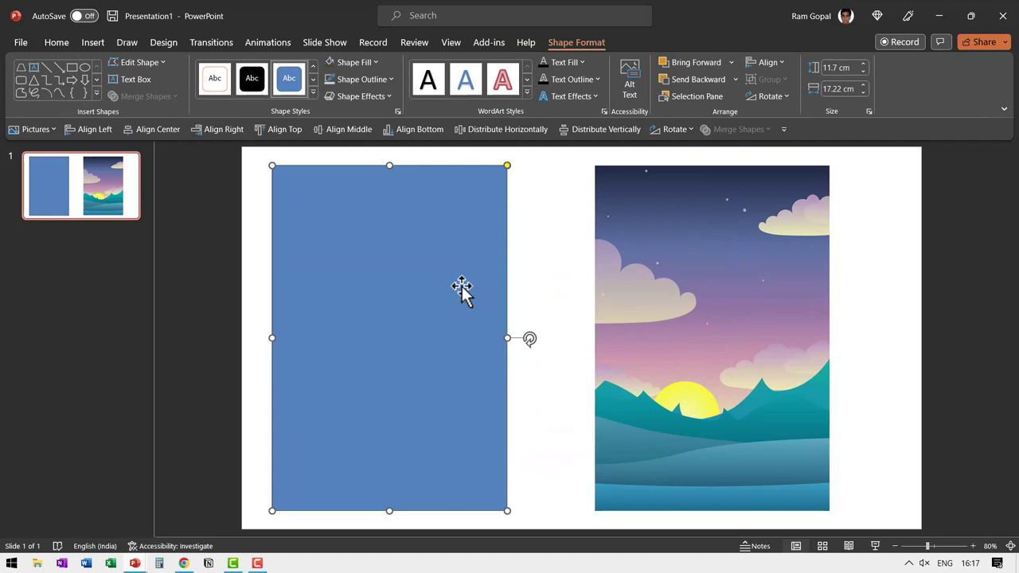
left_click(368, 62)
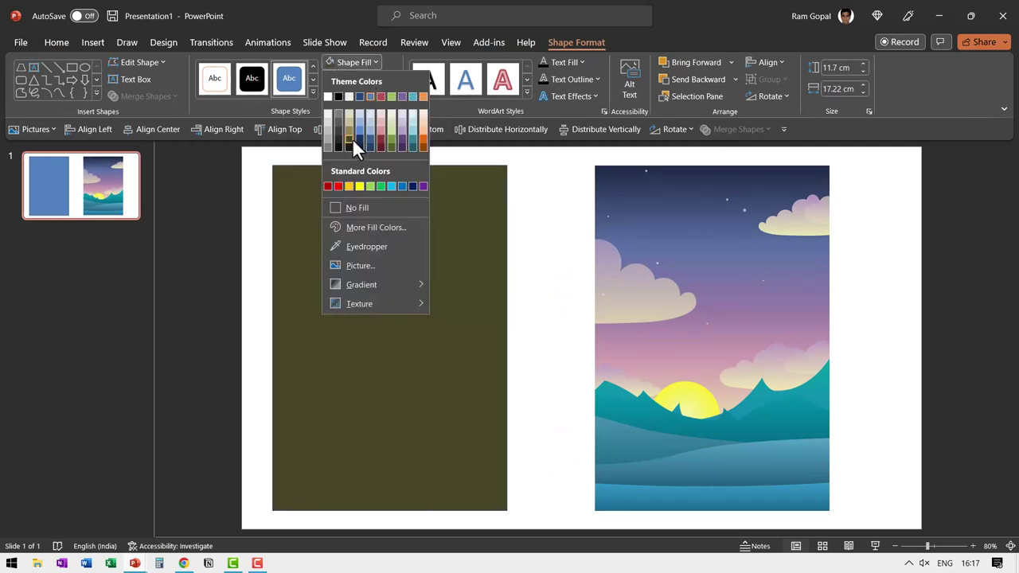
left_click(352, 138)
left_click(377, 81)
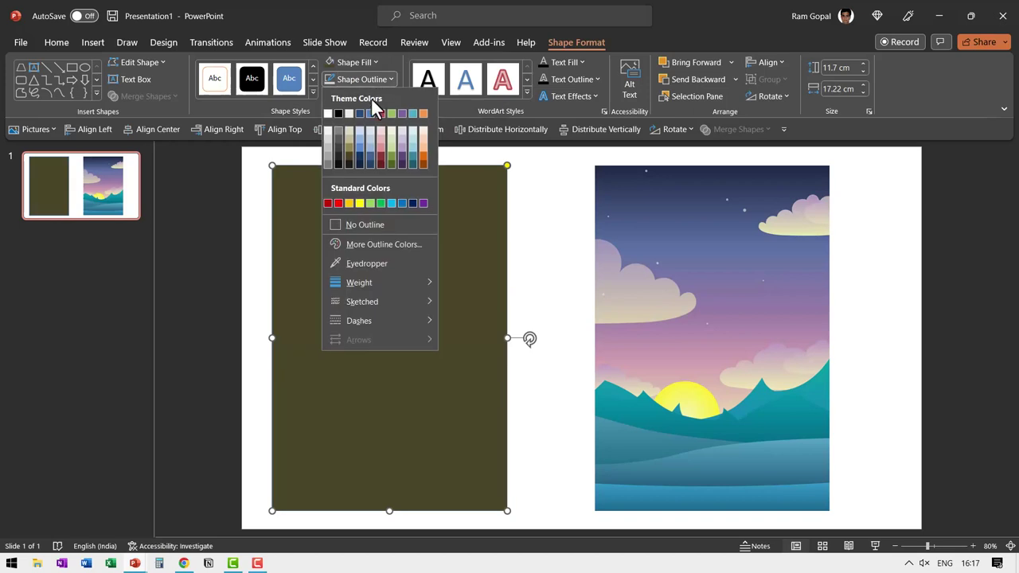
left_click(360, 225)
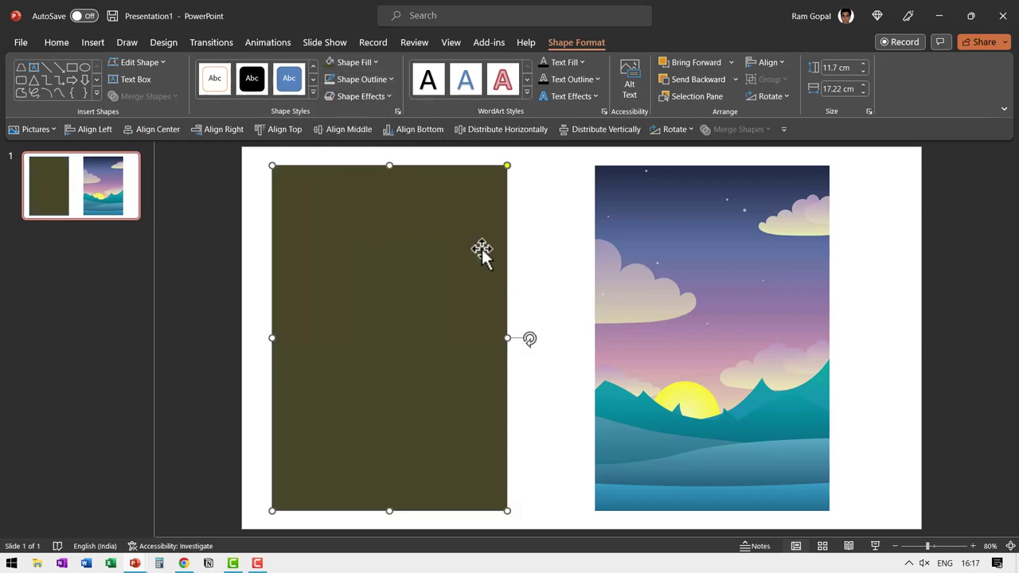
left_click(887, 324)
Send the landscape to the back behind the olive rectangle and paste the 'The Wait is Over' text.
right_click(794, 273)
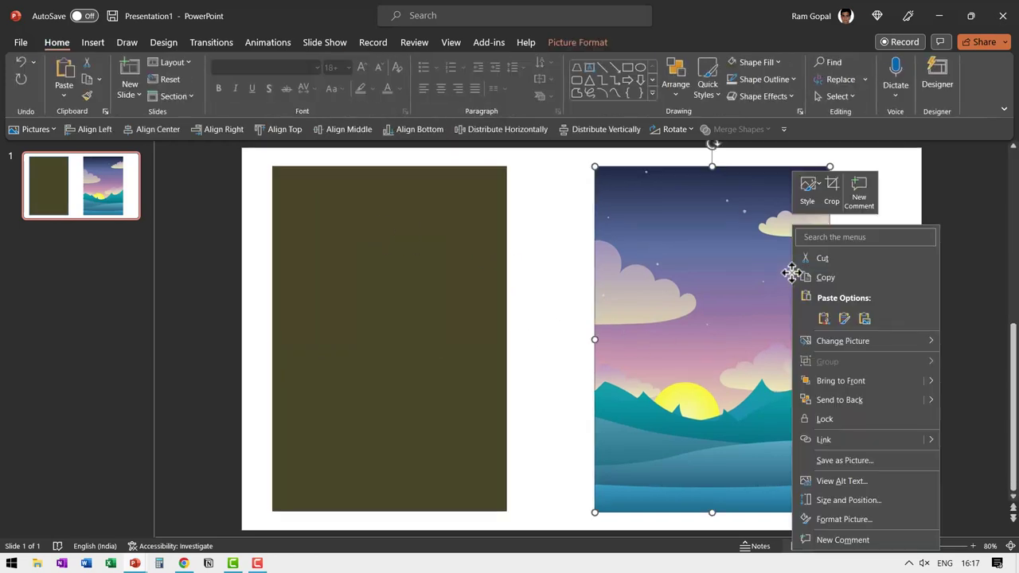
left_click(845, 400)
left_click_drag(722, 307, 402, 305)
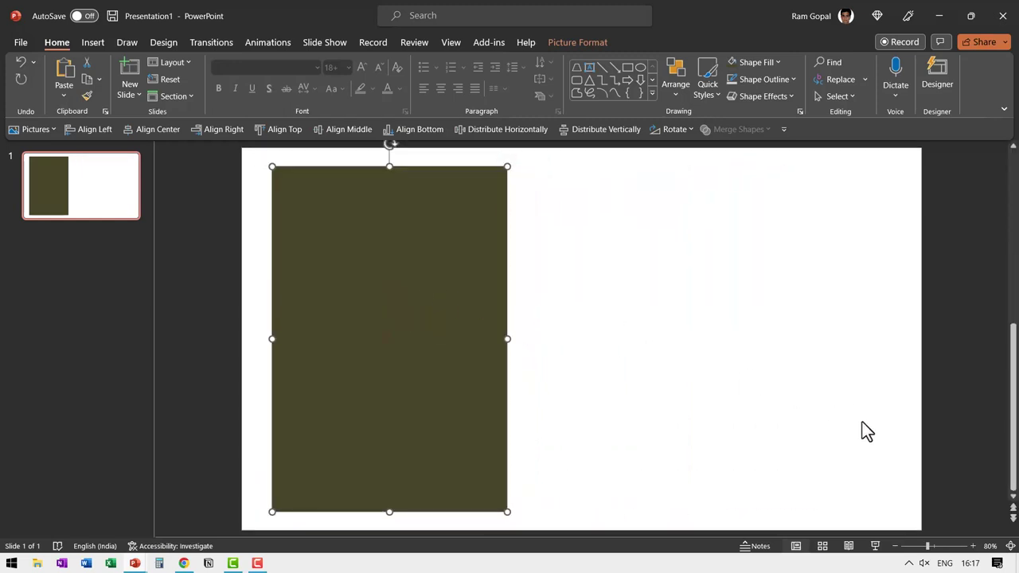
key("ctrl+v")
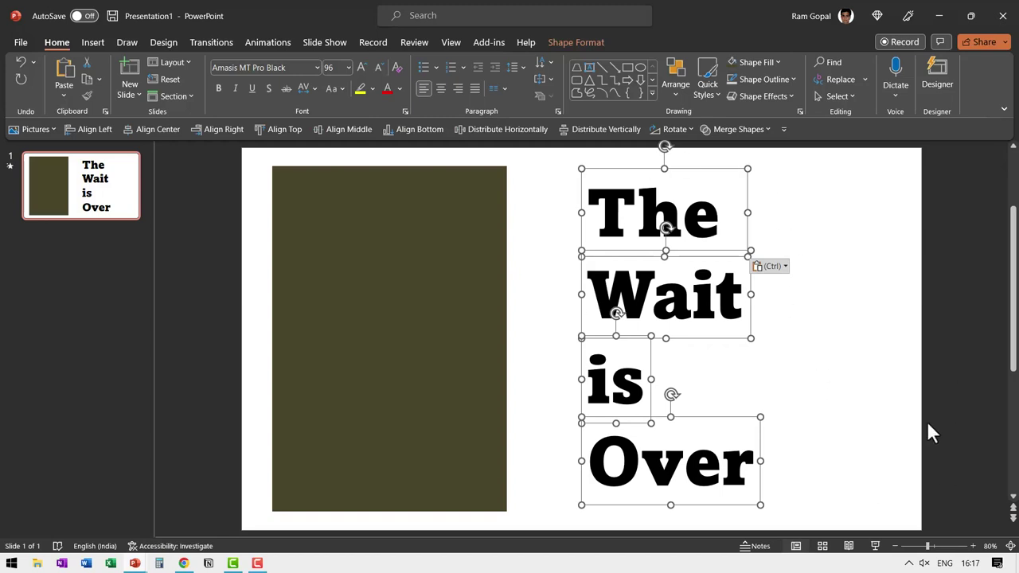
left_click(563, 386)
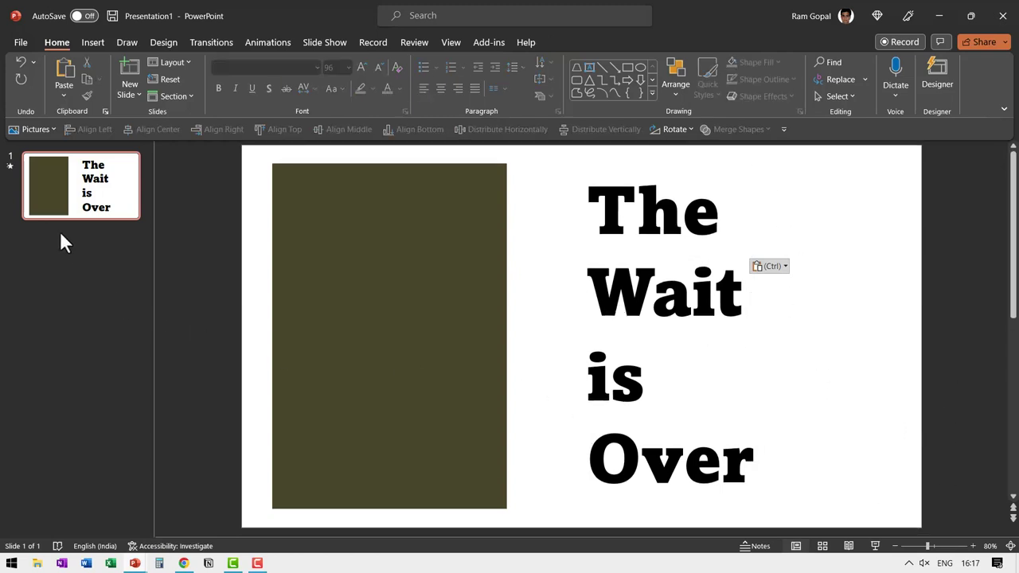
Duplicate slide 1, then narrow slide 2's olive rectangle into a thin angled door panel.
right_click(123, 215)
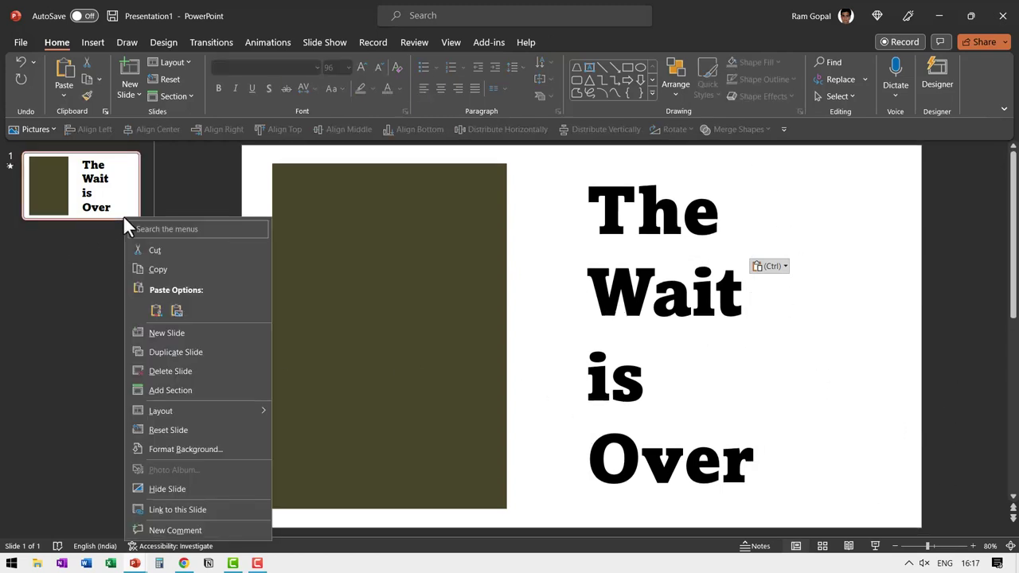
left_click(179, 352)
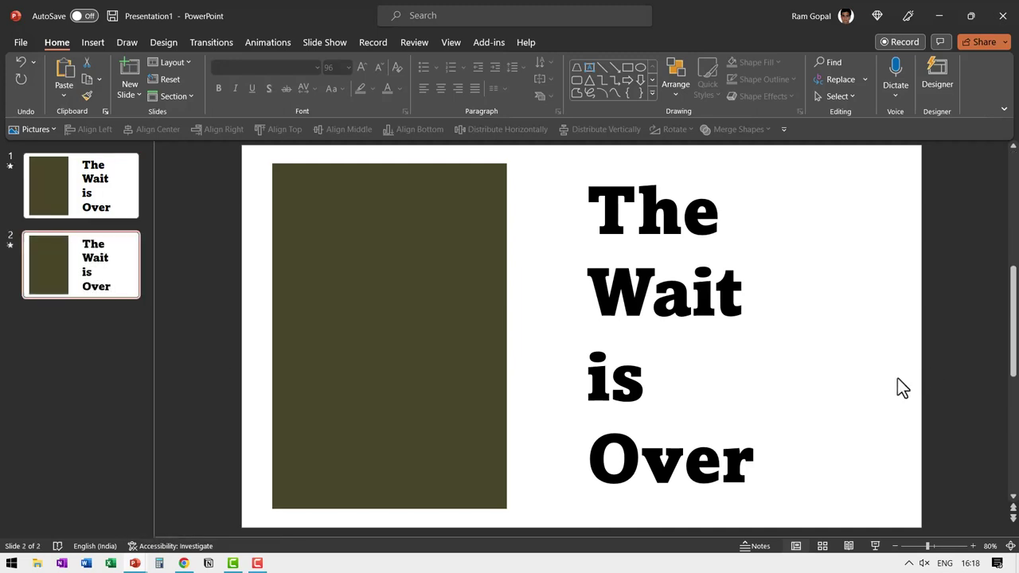
left_click(447, 256)
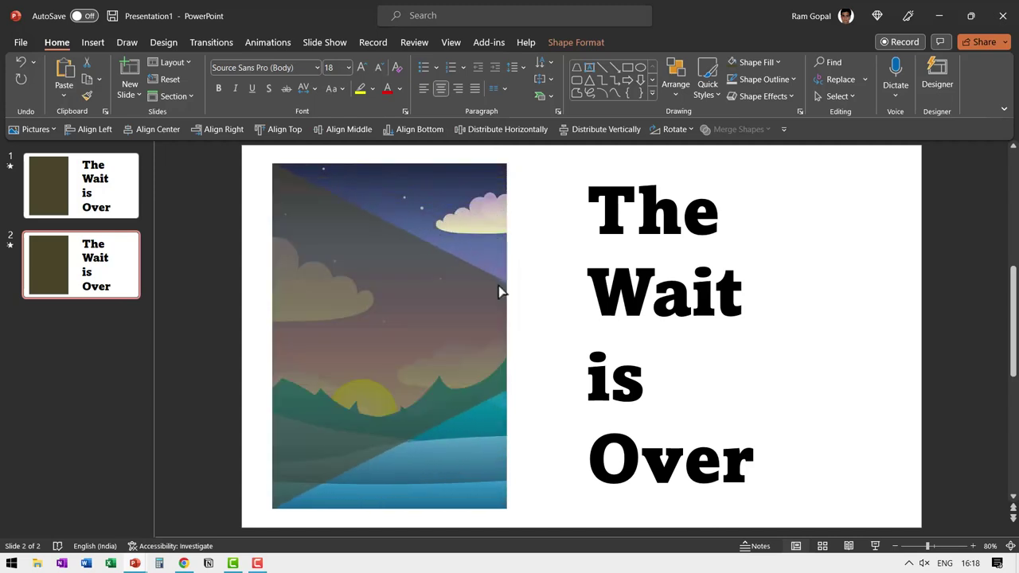
left_click(498, 323)
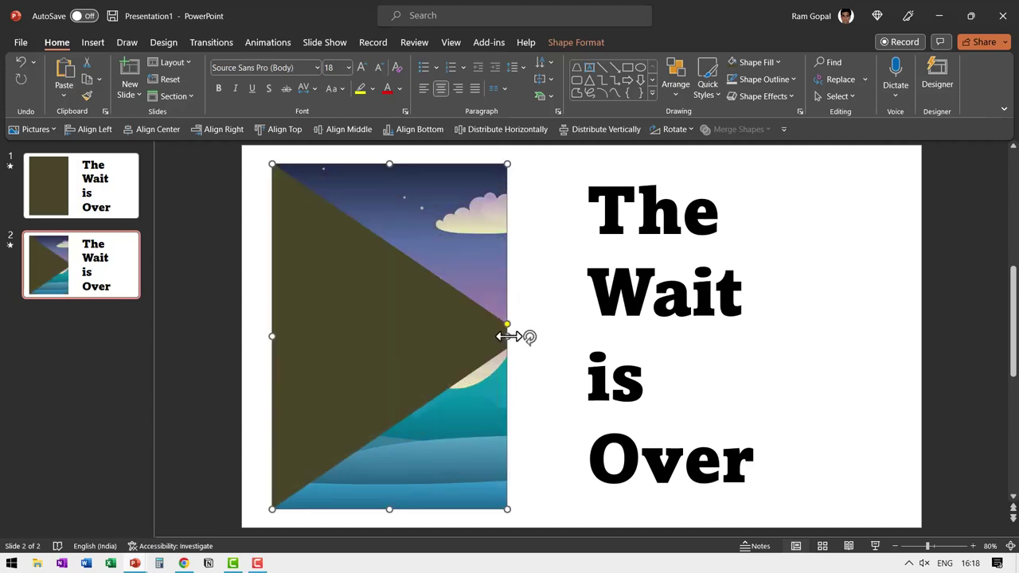
left_click_drag(507, 338, 308, 336)
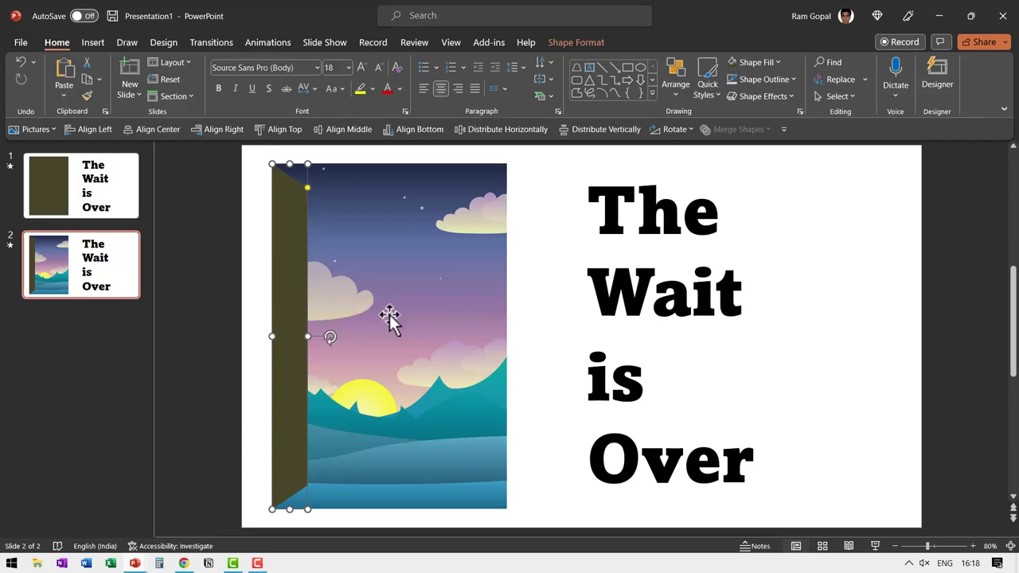
Apply the Morph transition to slide 2.
left_click(215, 41)
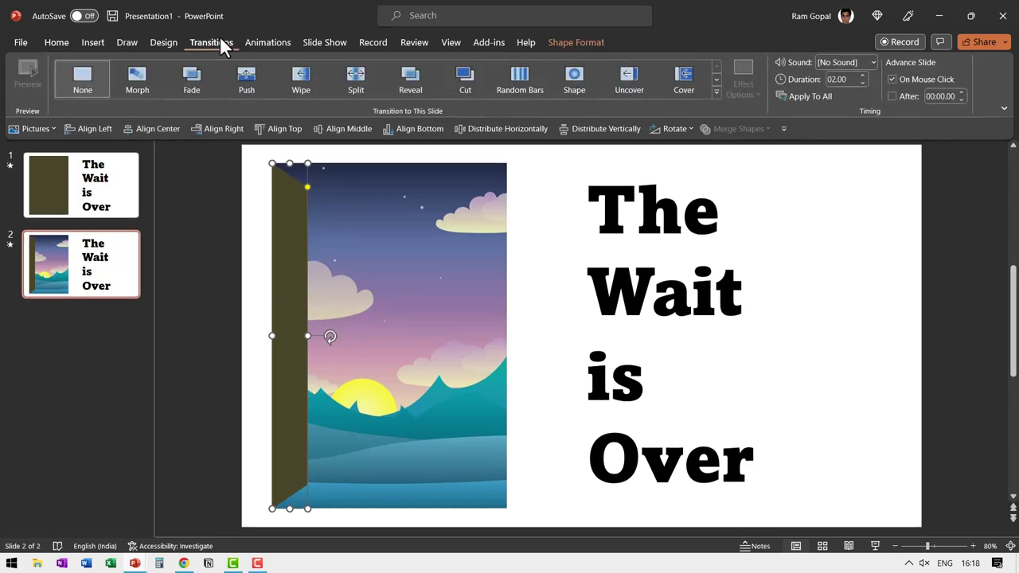
left_click(140, 82)
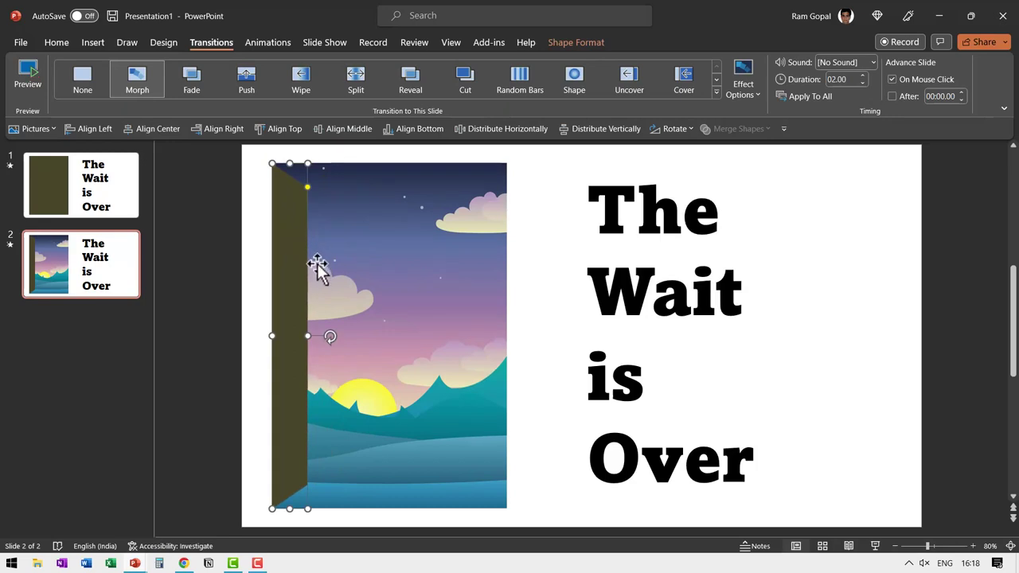
left_click(839, 513)
Replace the four old title text boxes with the pasted 'A New Future Awaits' words.
left_click_drag(839, 513, 493, 90)
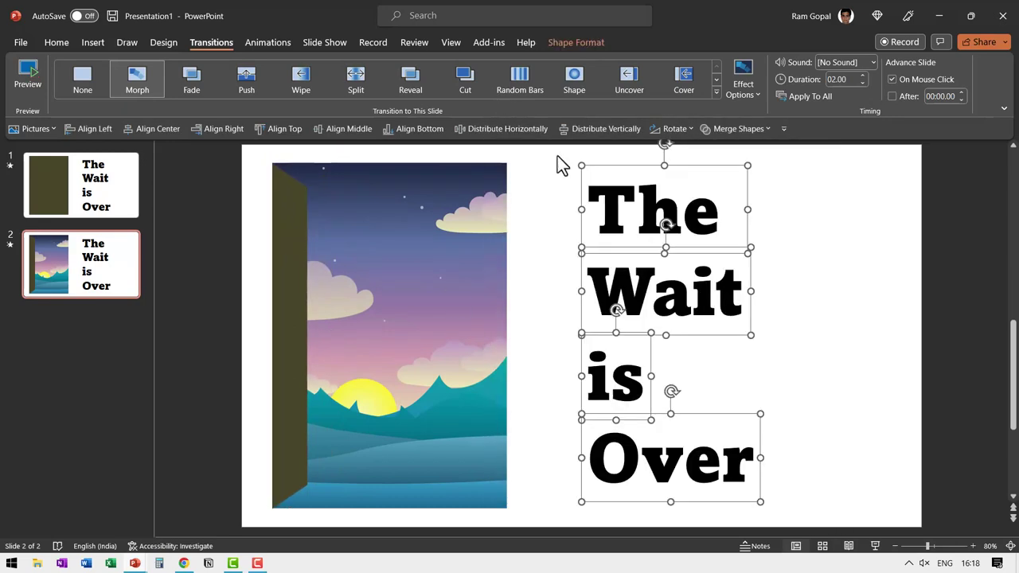
key("Delete")
key("ctrl+v")
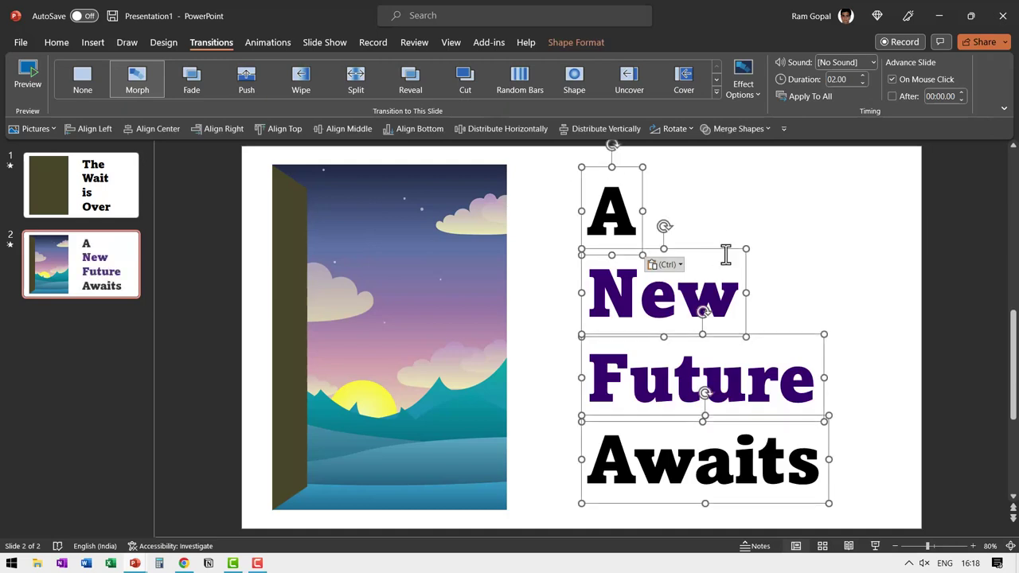
left_click(841, 276)
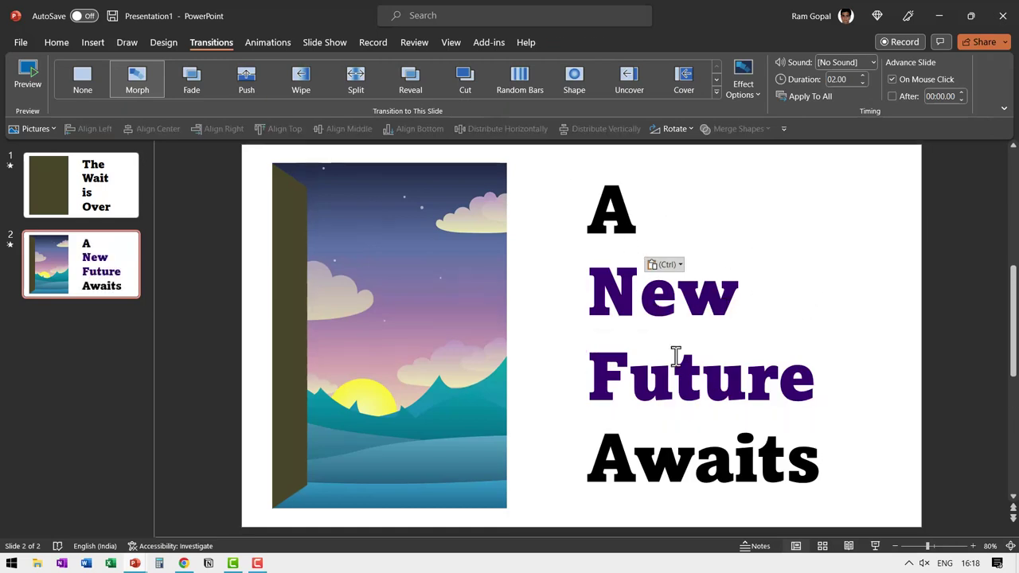
key("Page_Up")
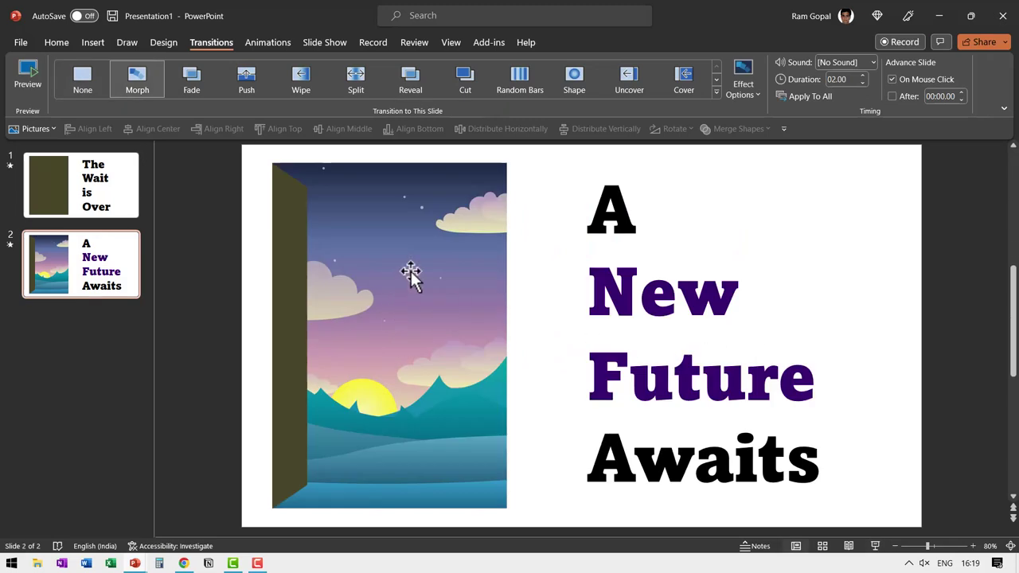
Delete slide 2's sky picture and copy the dark rectangle from slide 1.
left_click(420, 284)
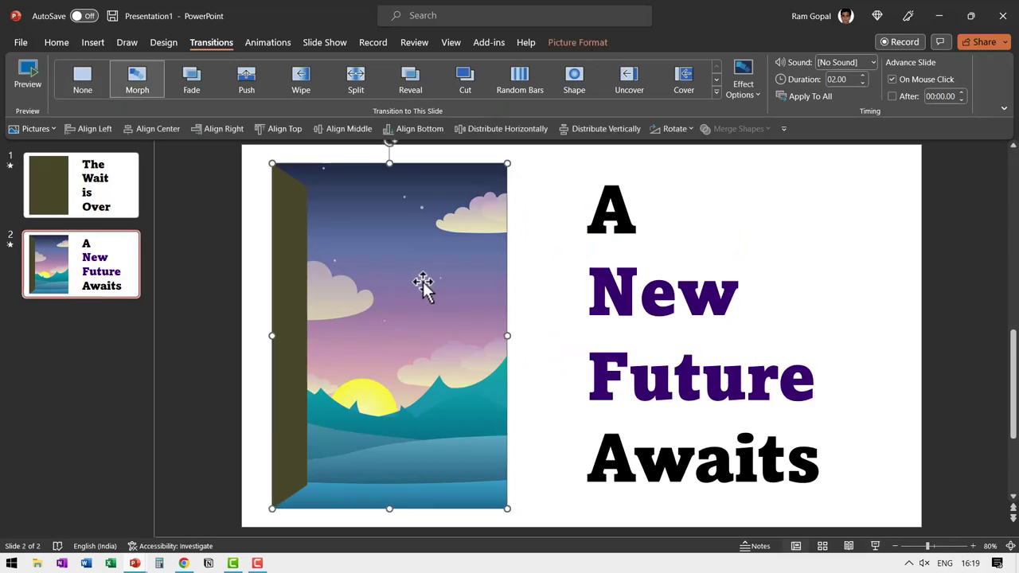
key("Delete")
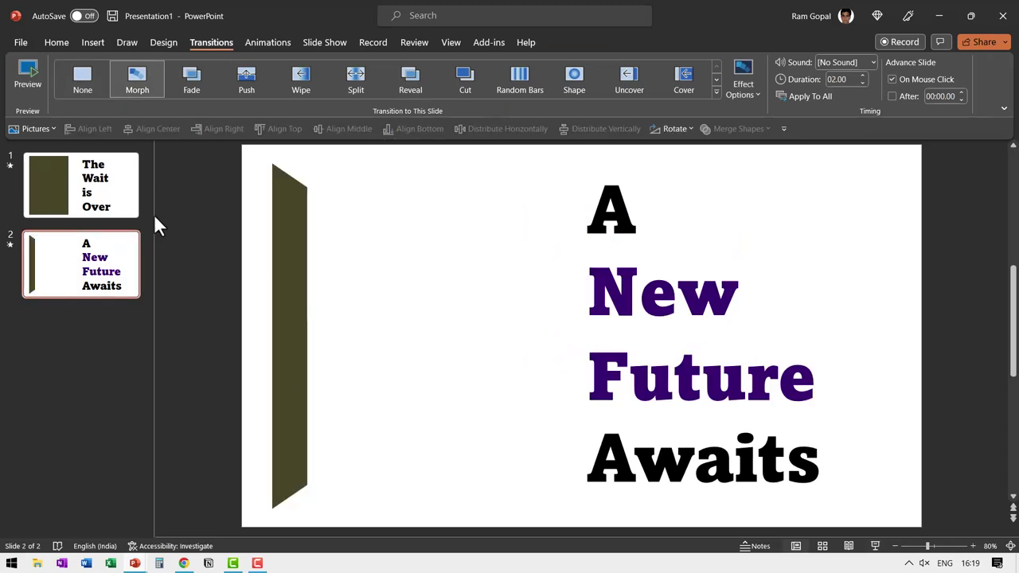
key("Page_Up")
left_click(352, 200)
right_click(352, 201)
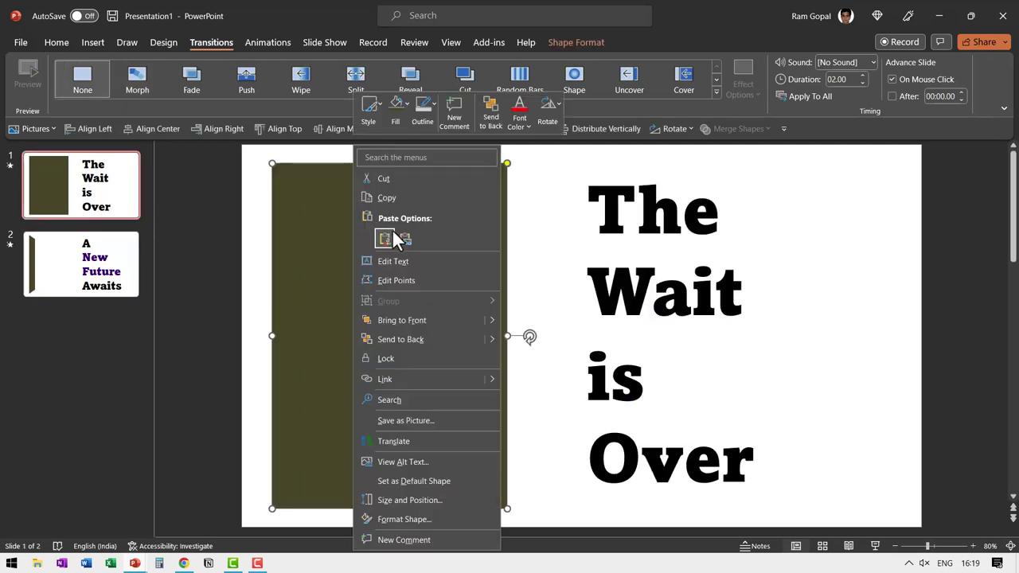
left_click(391, 199)
Paste the rectangle onto slide 2 and fill it yellow-gold.
left_click(132, 253)
right_click(478, 237)
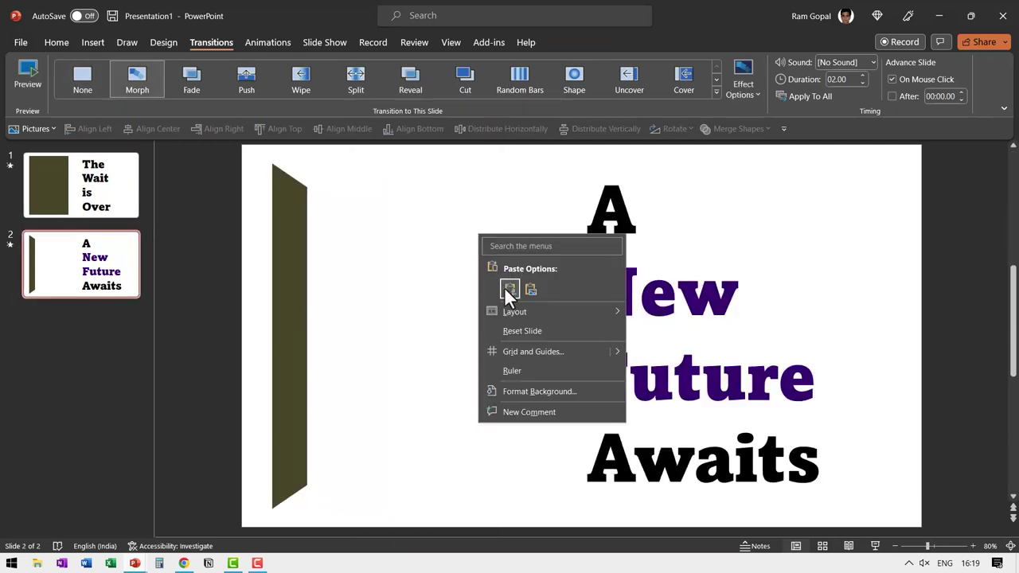
left_click(504, 287)
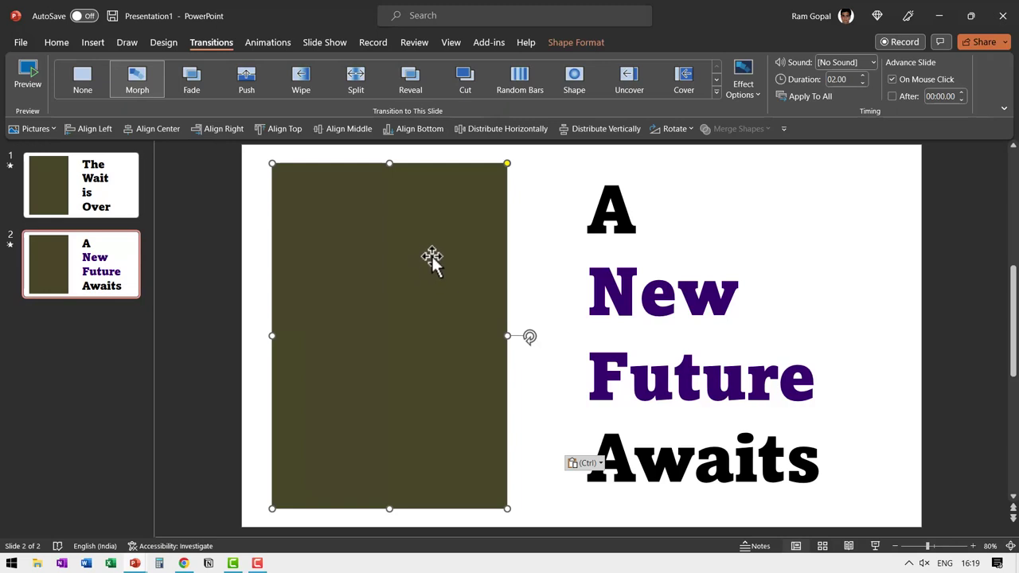
left_click(58, 42)
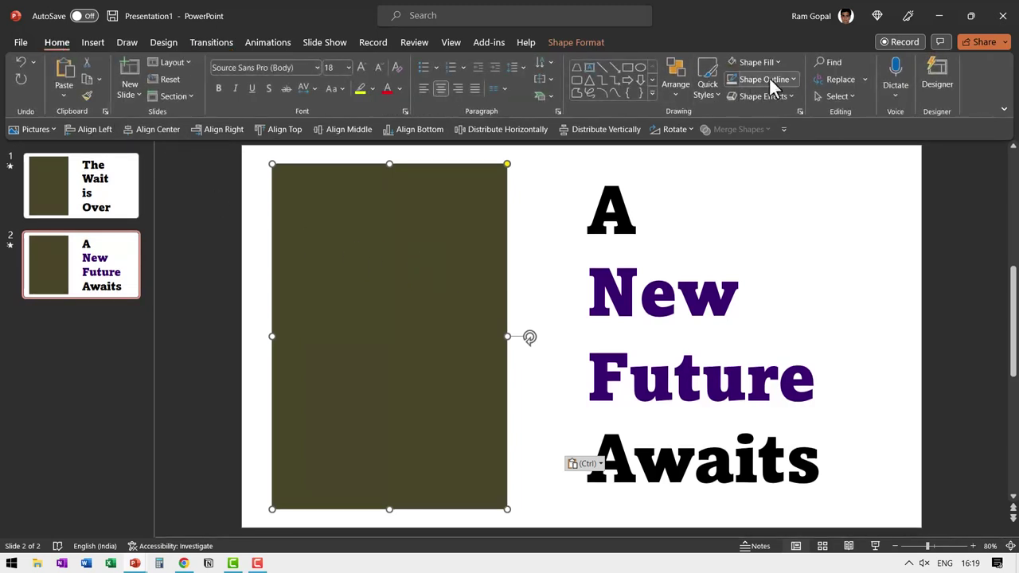
left_click(760, 64)
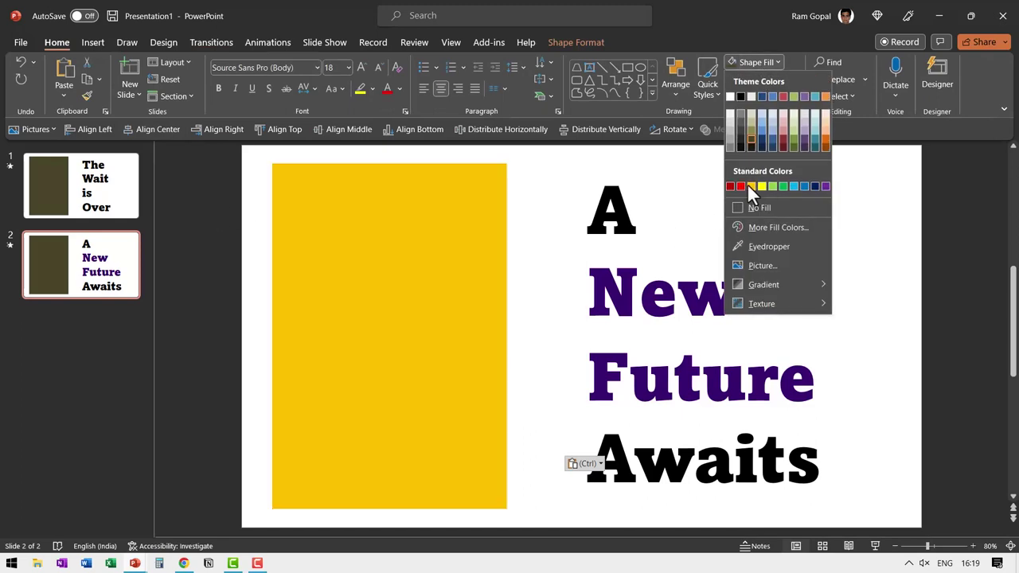
left_click(748, 185)
left_click(904, 260)
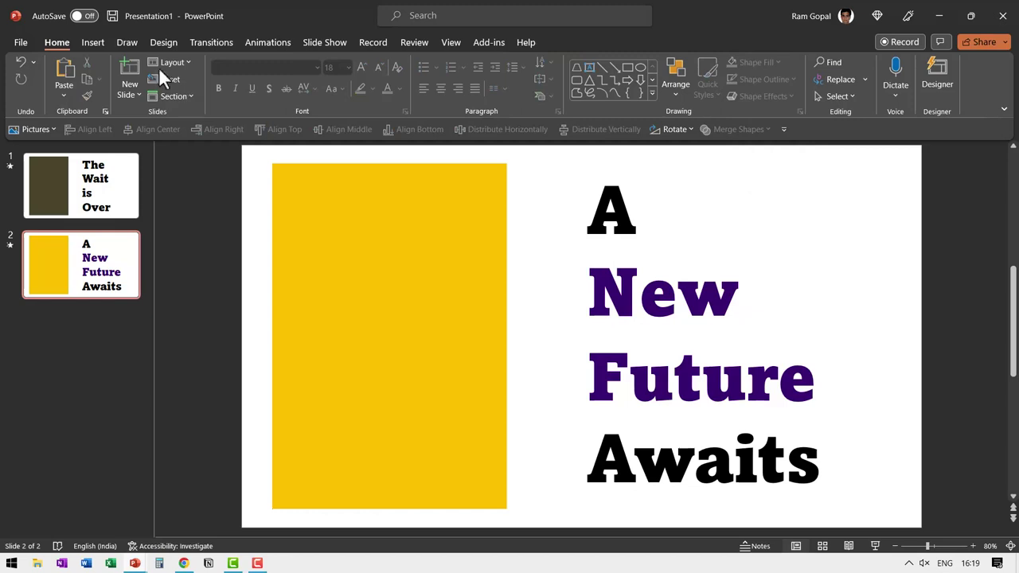
Insert the purple river clip from a 'sunrise' stock video search and move it left.
left_click(87, 46)
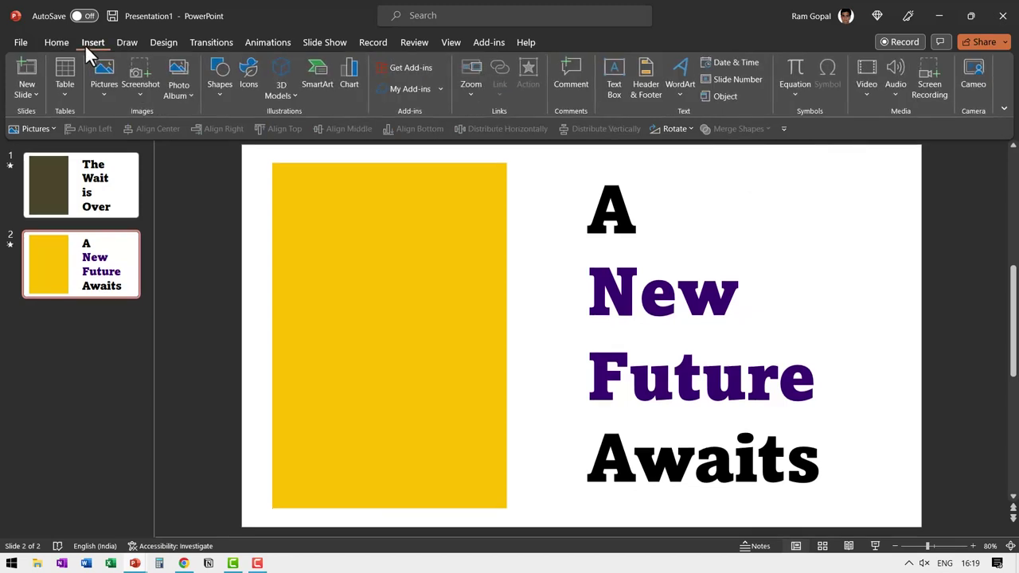
left_click(869, 92)
left_click(905, 151)
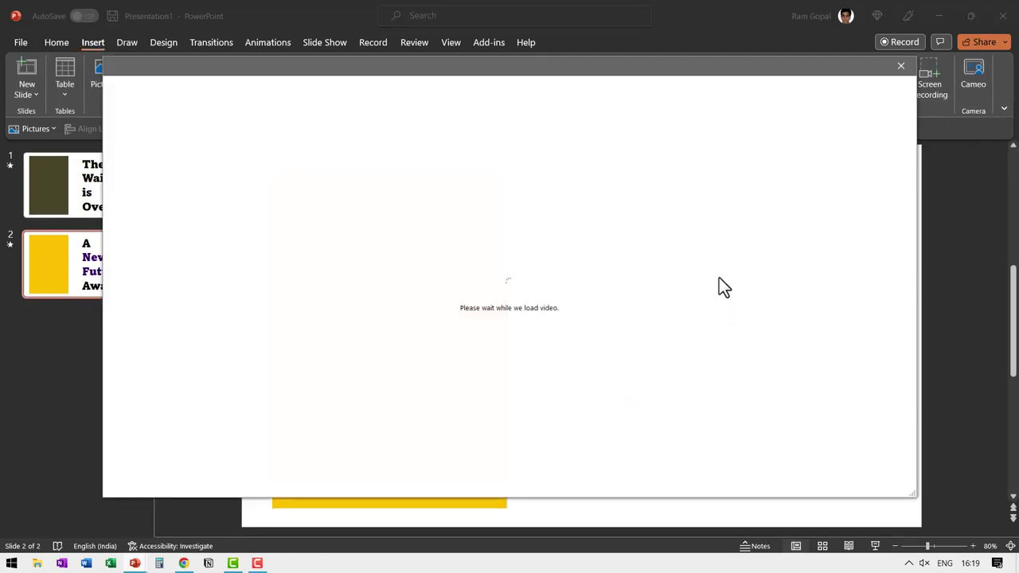
type("sunrise")
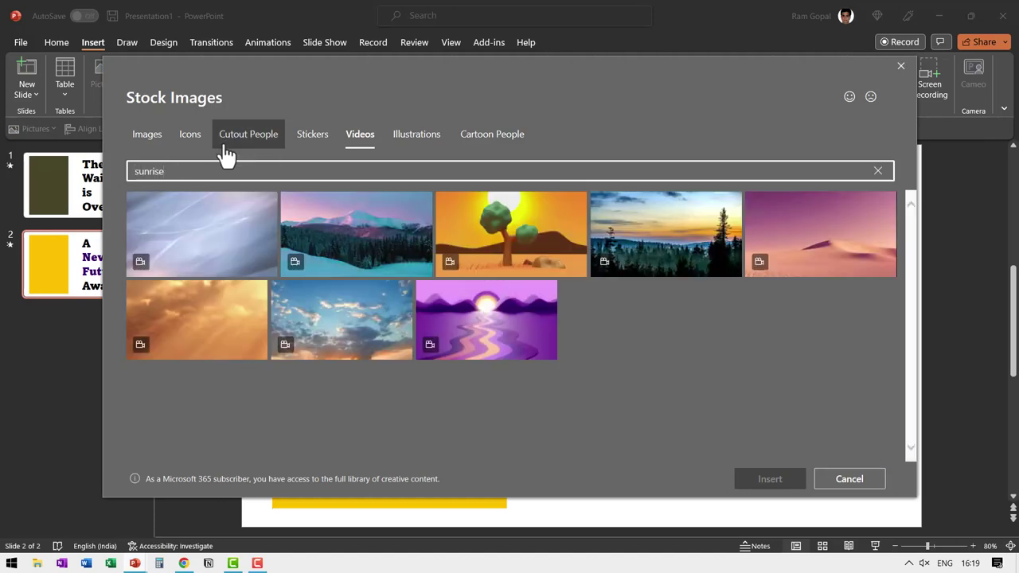
left_click(489, 336)
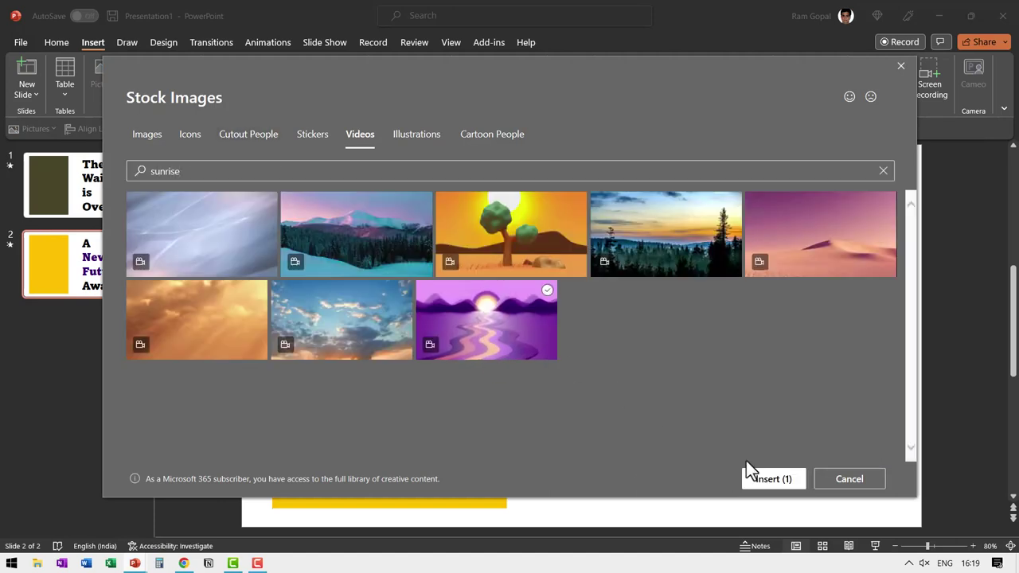
left_click(765, 480)
left_click_drag(592, 268, 401, 249)
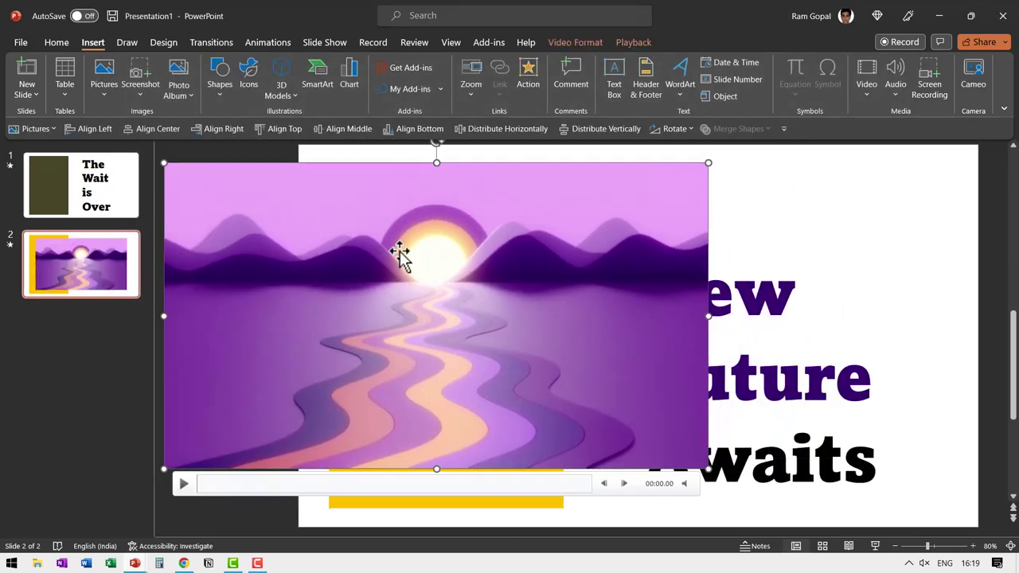
Enlarge the sunrise video over the gold rectangle and select it with the shapes beneath, excluding the door.
left_click_drag(708, 466, 745, 511)
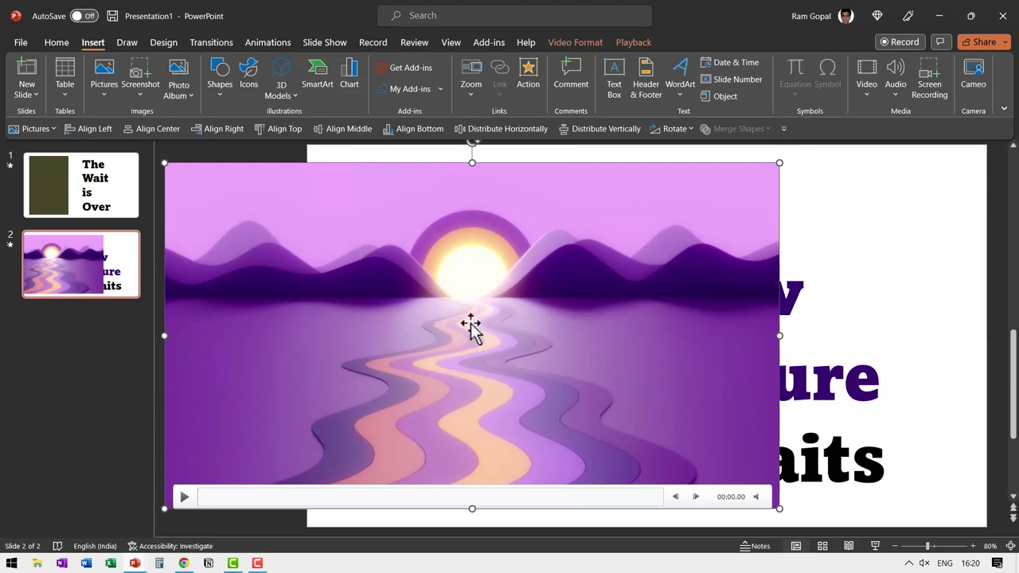
left_click_drag(329, 150, 646, 536)
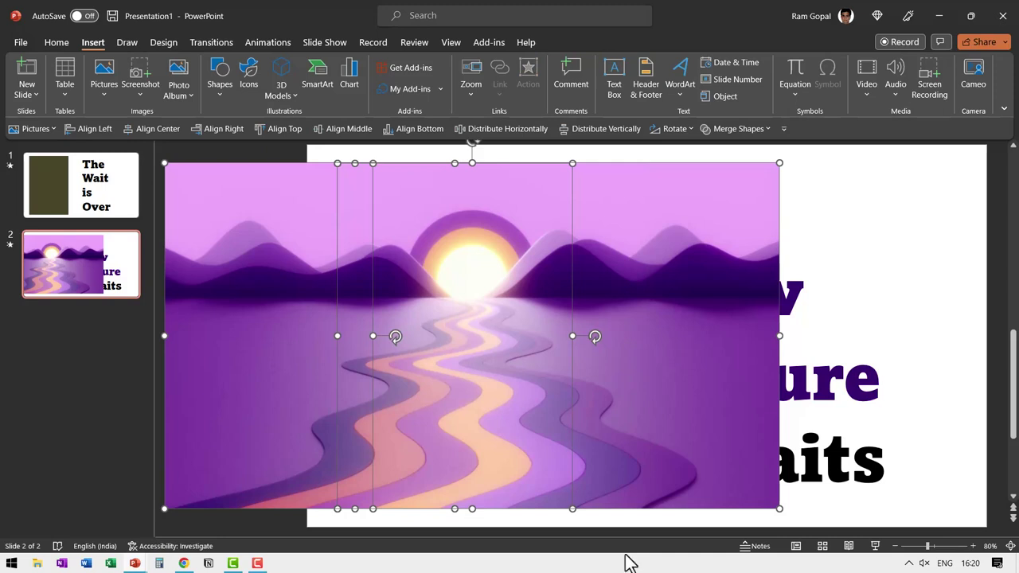
left_click(372, 335, "shift")
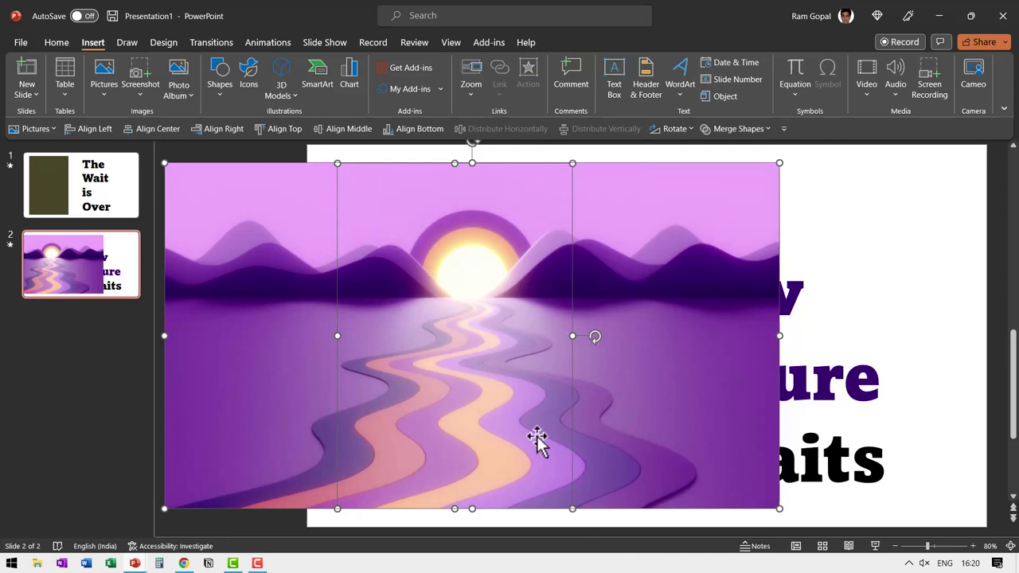
left_click(637, 457)
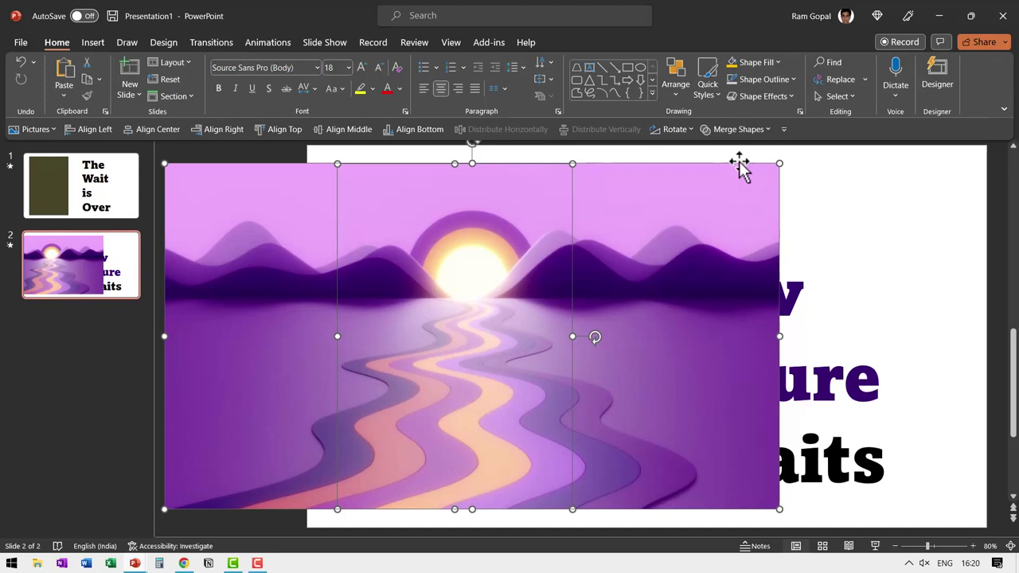
Intersect the sunrise video with the tall rectangle, then send the video behind the door.
left_click(751, 129)
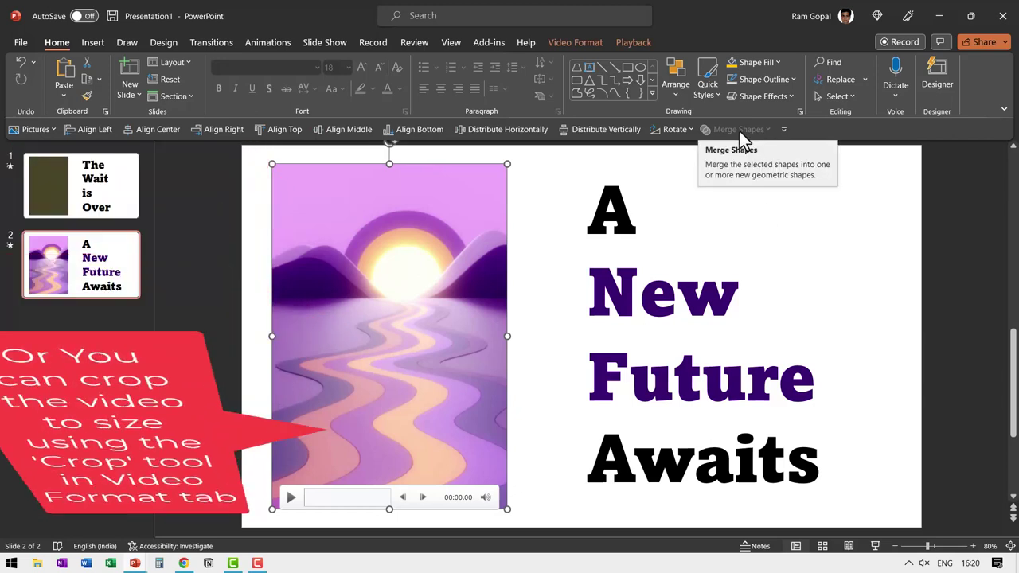
right_click(466, 286)
left_click(520, 360)
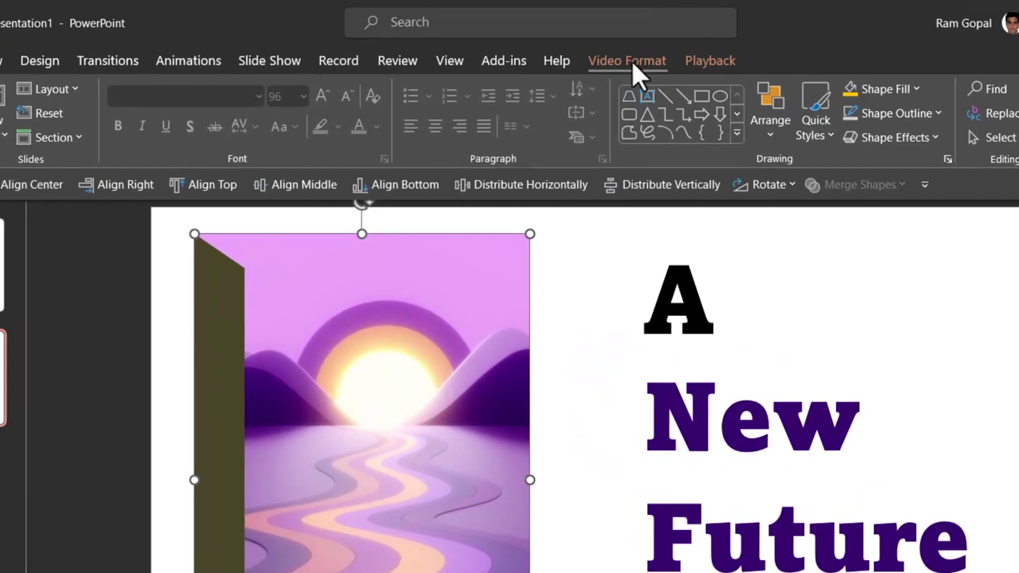
Set the sunrise video's playback to start automatically and loop until stopped.
left_click(632, 42)
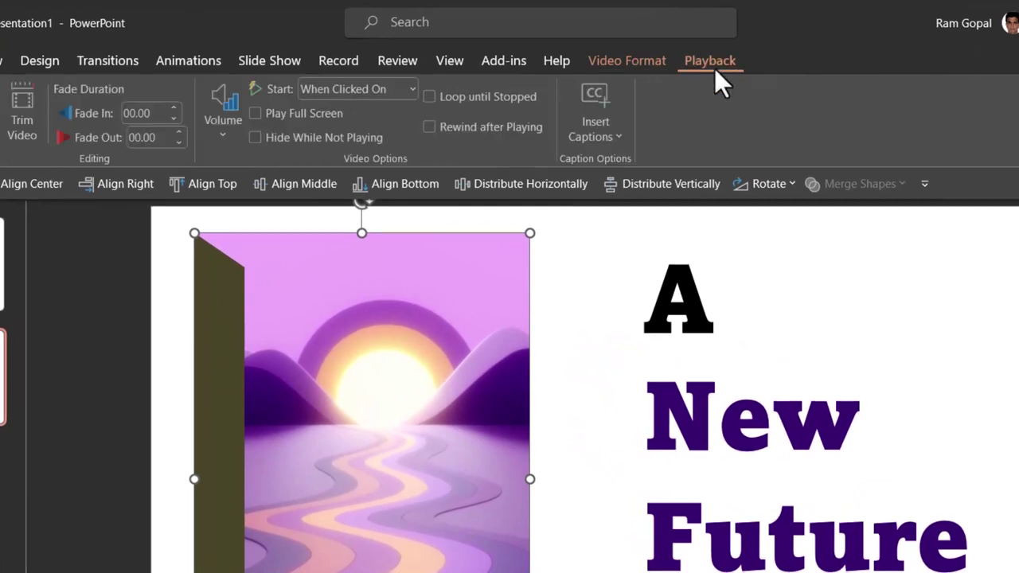
left_click(412, 87)
left_click(369, 136)
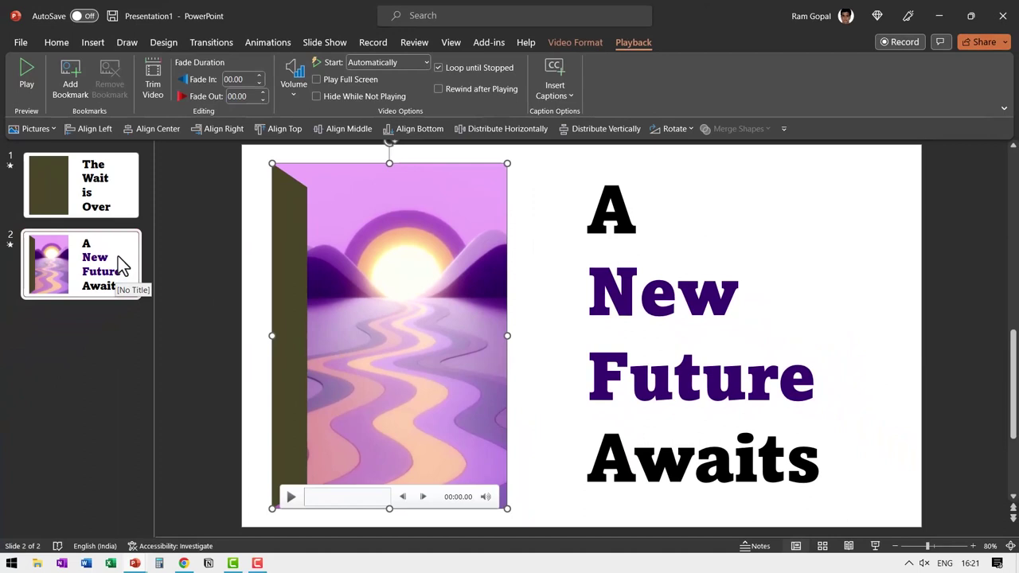
left_click(211, 42)
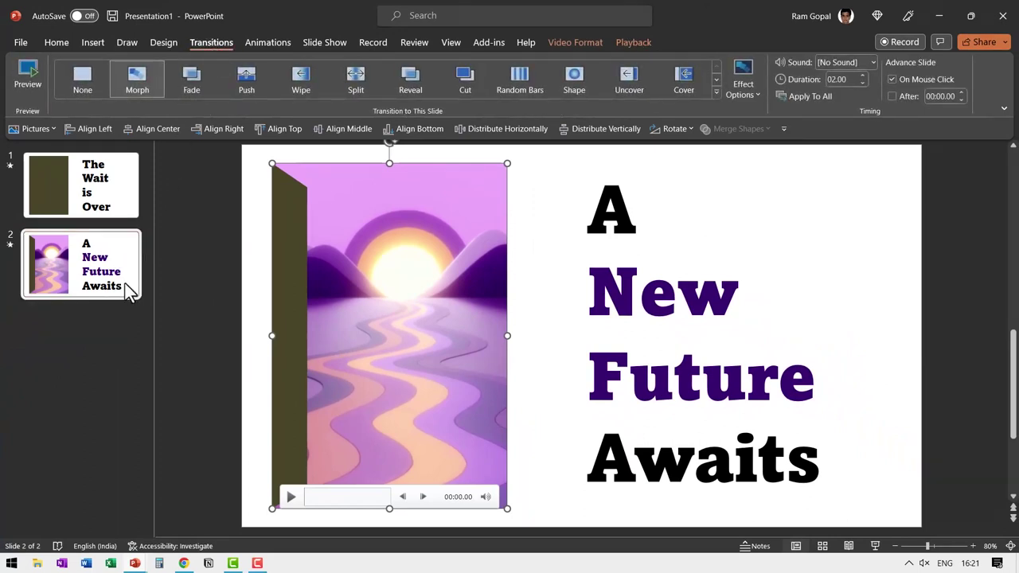
Check slide 2's Morph transition, then go back to the 'The Wait is Over' slide 1.
left_click(118, 271)
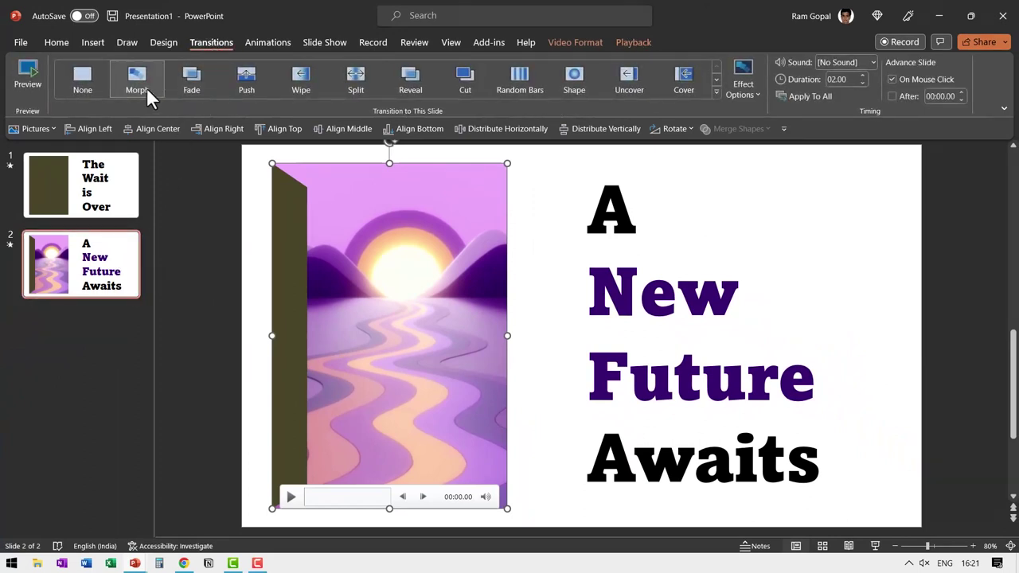
left_click(117, 179)
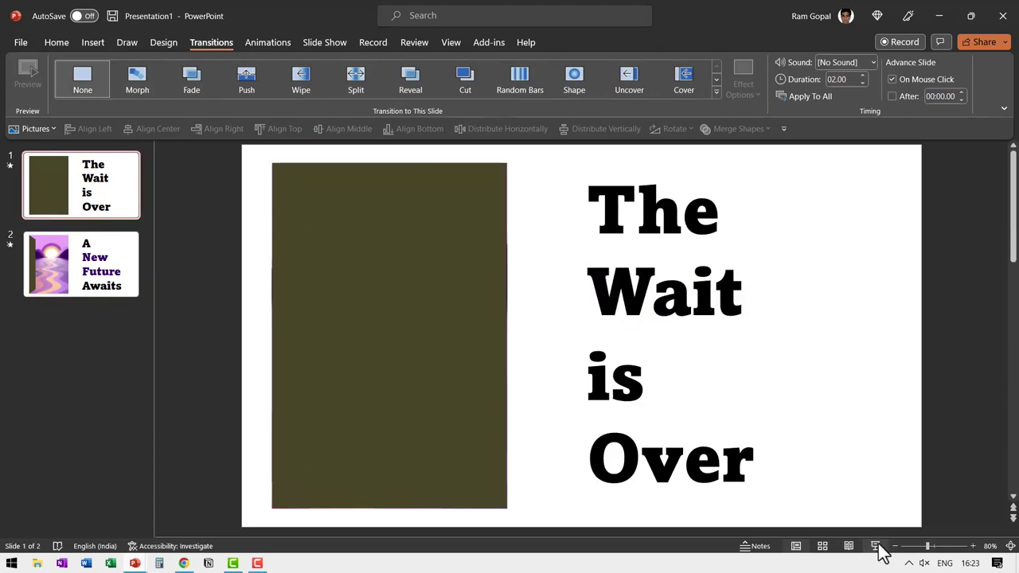